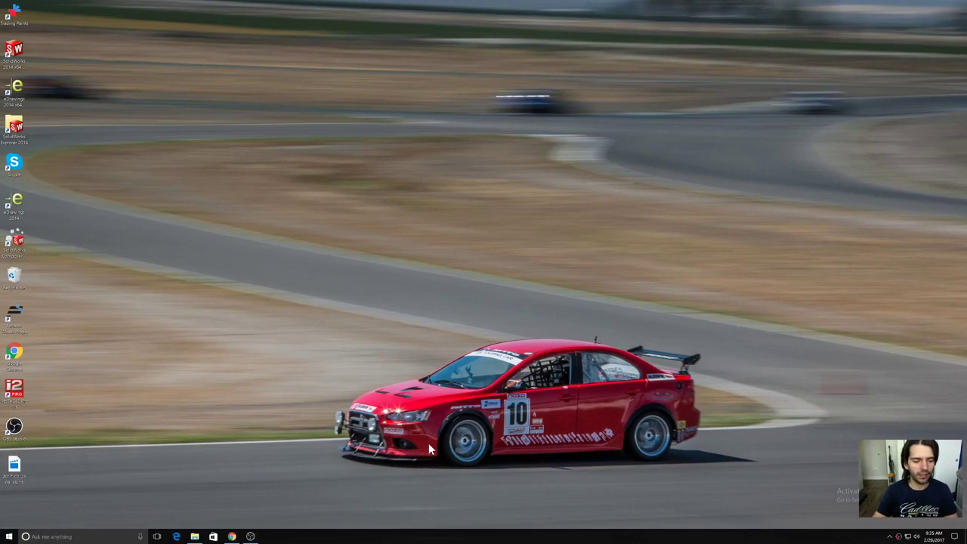
Bring Chrome forward and go to the iRacing forum's Telemetry Discussion board.
left_click(234, 538)
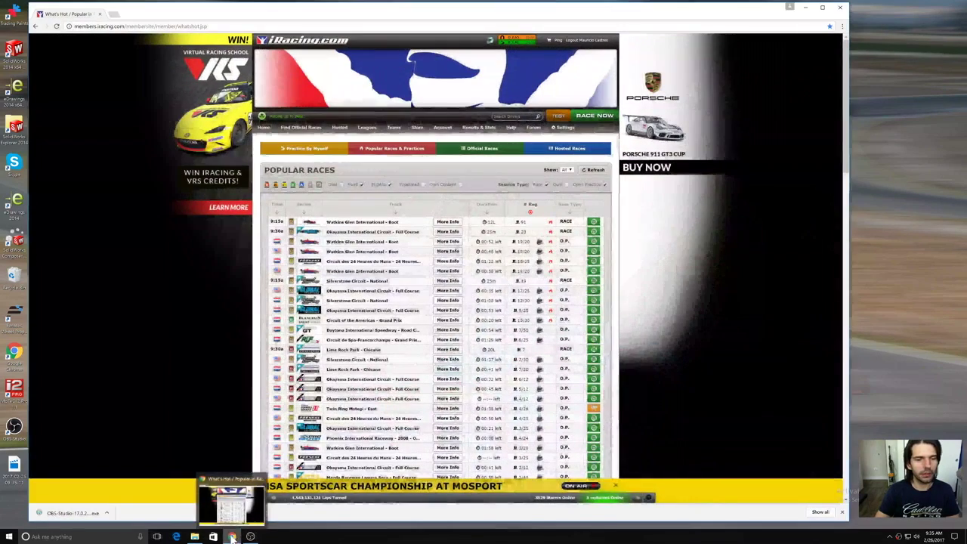
left_click(535, 128)
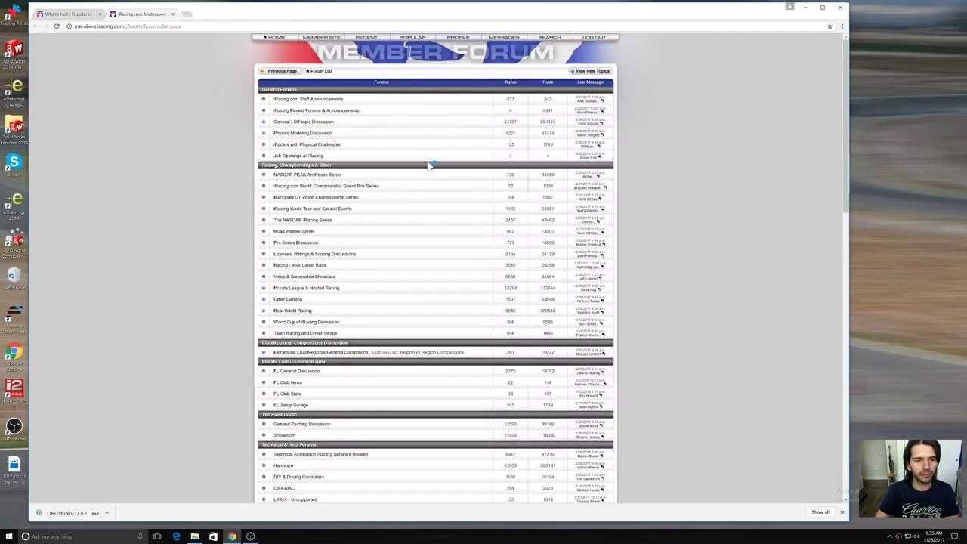
scroll(262, 222, "down", 2)
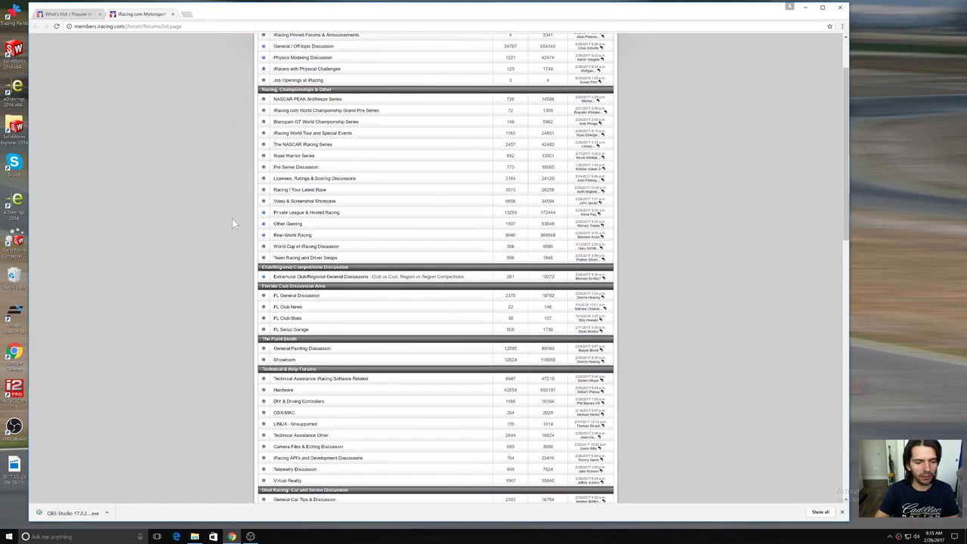
left_click(291, 470)
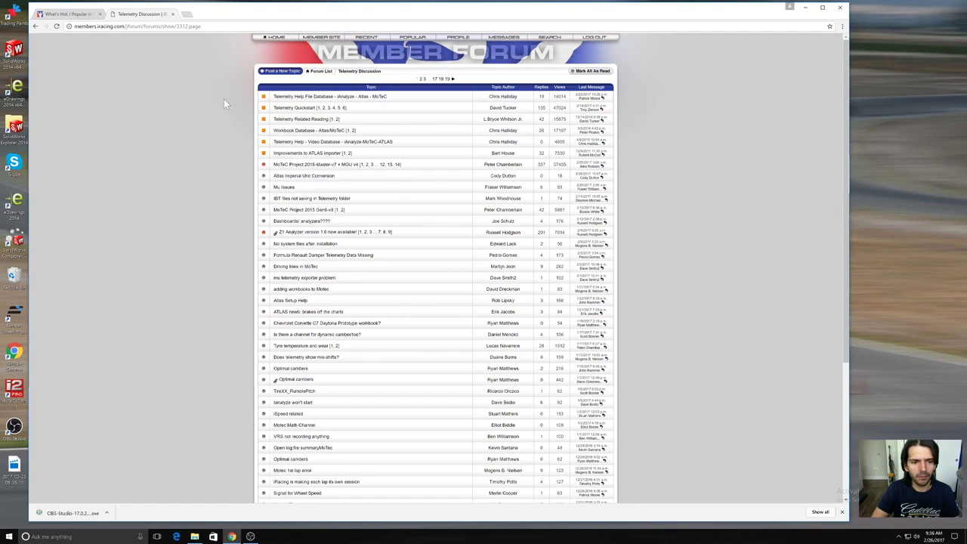
Search Google for 'motec i2' in a new tab and open the i2 Data Analysis download result.
left_click(188, 14)
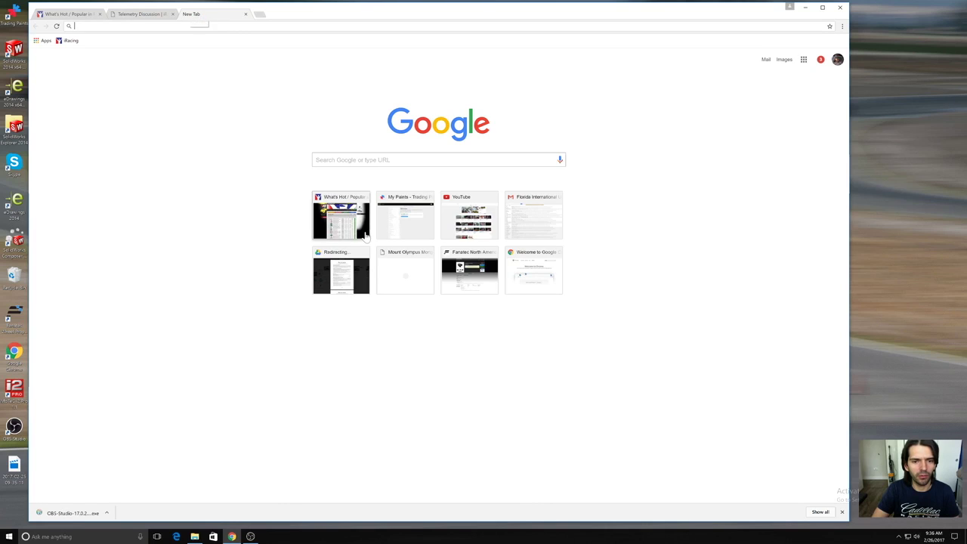
type("motec")
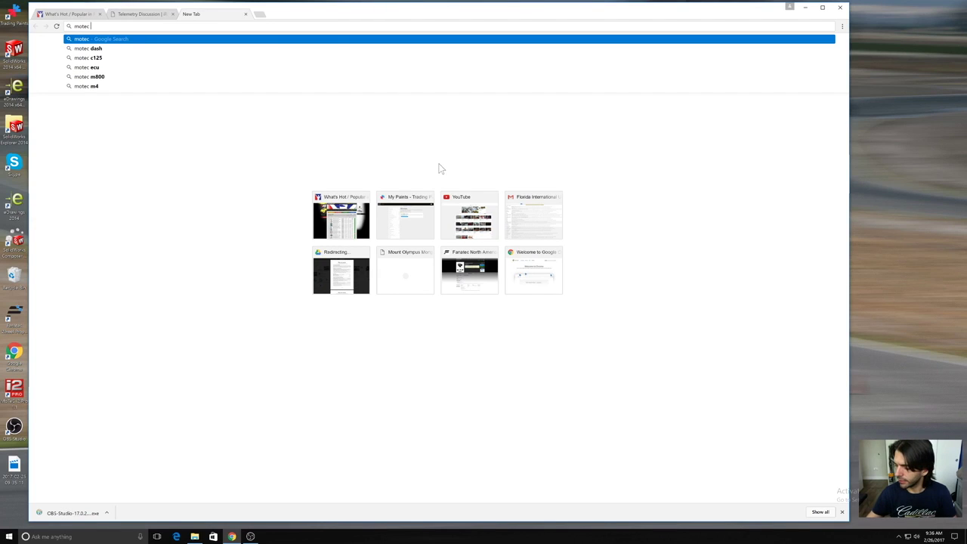
type(" sof")
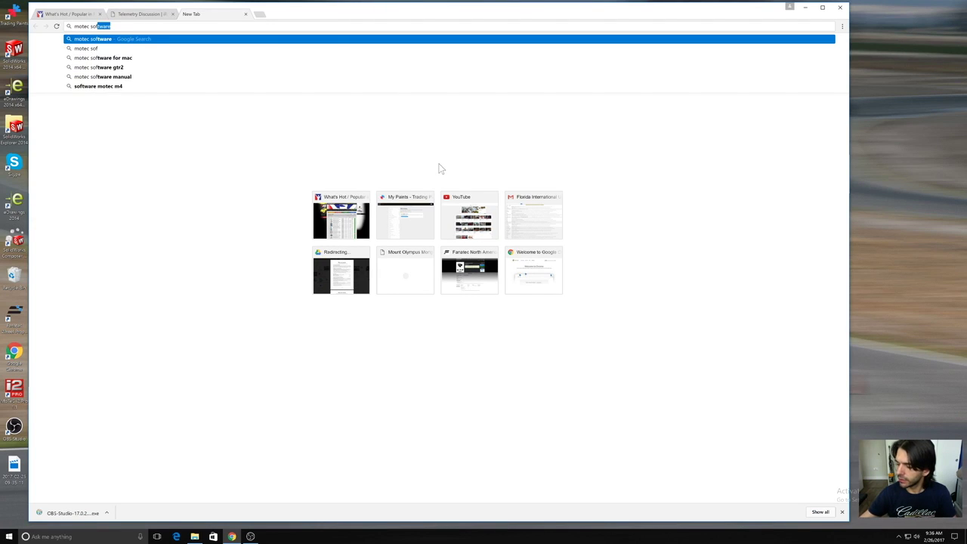
key("BackSpace")
key("BackSpace")
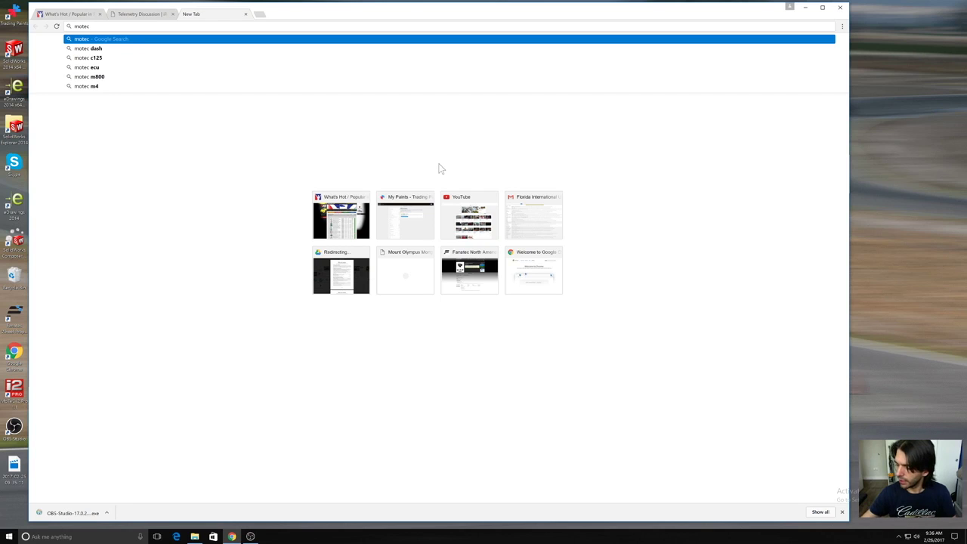
type("i2")
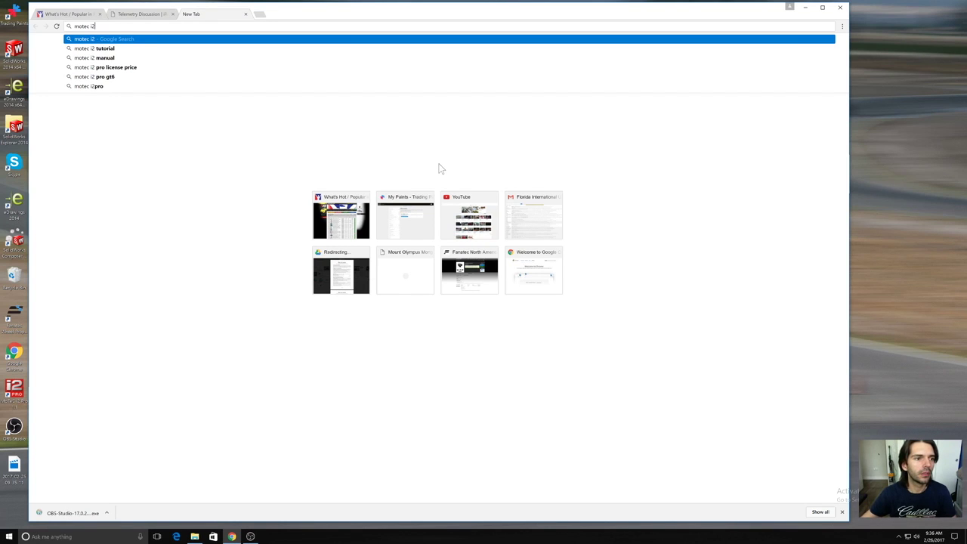
key("Return")
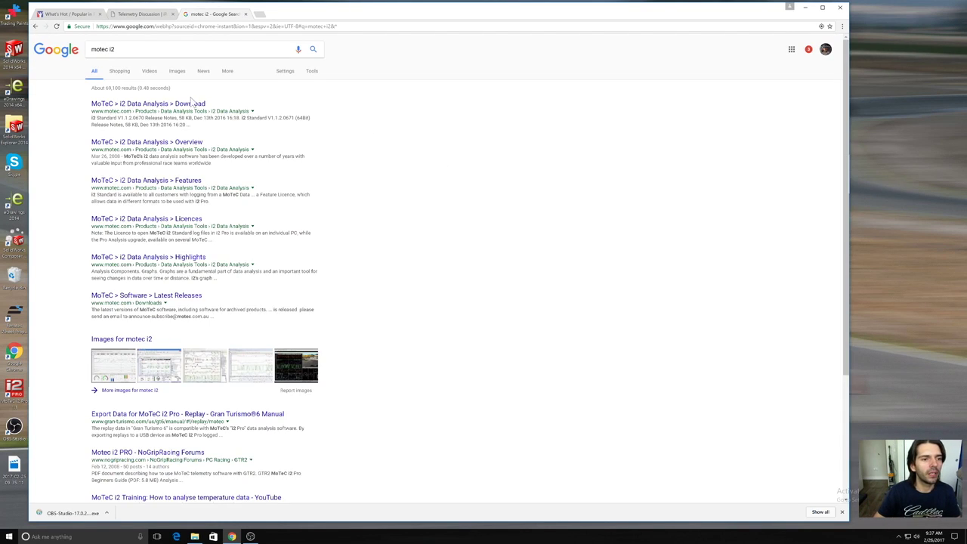
left_click(163, 107)
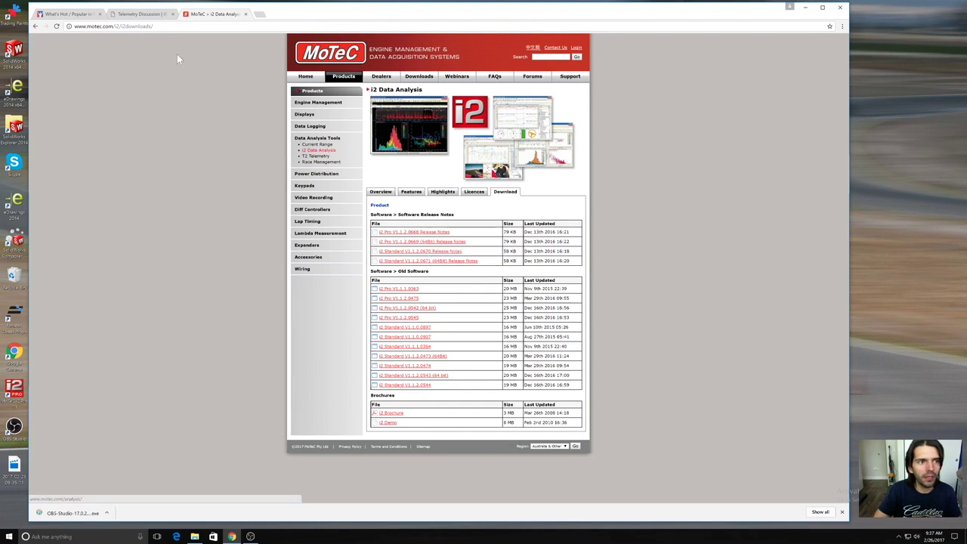
Switch back to the forum tab and open the 'MoTeC Project 2015-Master-v7 + MOU v4' thread.
key("ctrl+shift+Tab")
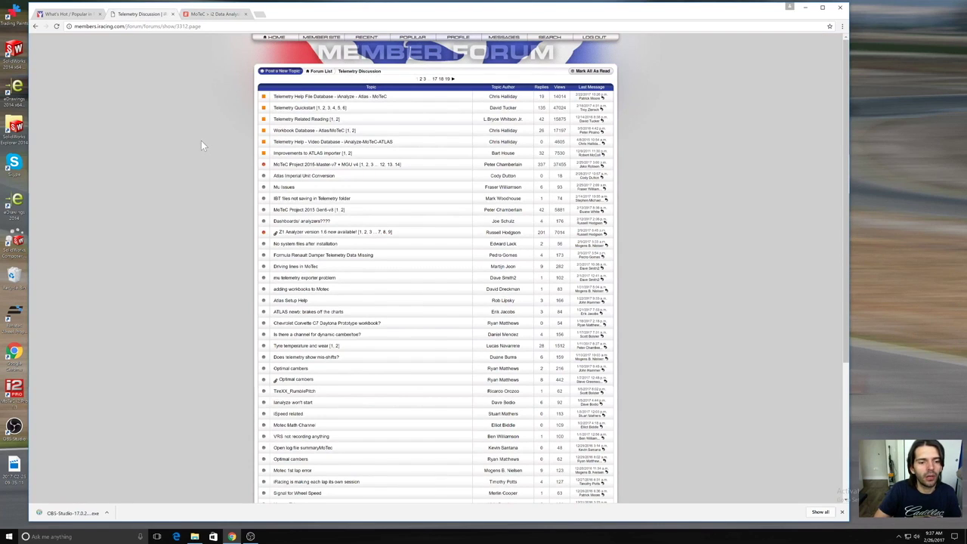
scroll(203, 144, "down", 1)
scroll(202, 145, "up", 1)
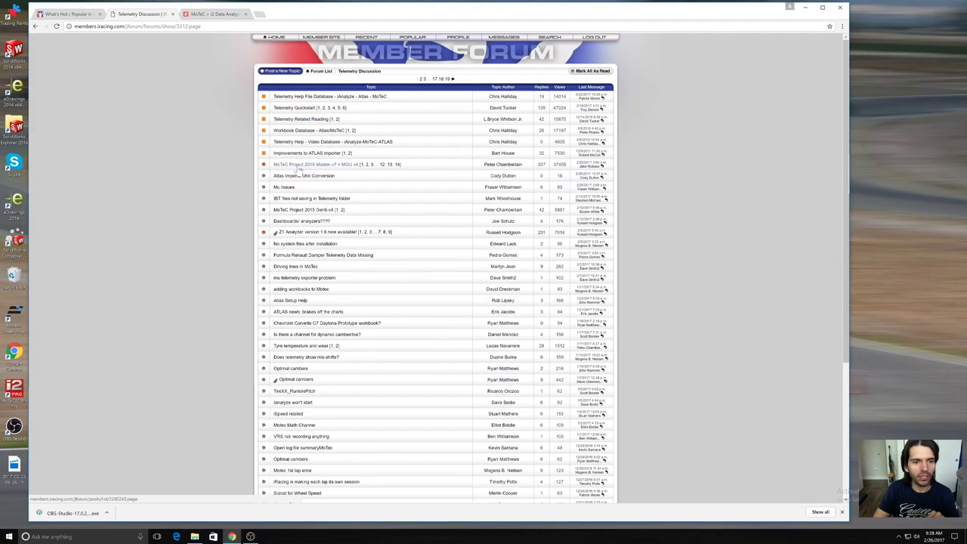
left_click(299, 165)
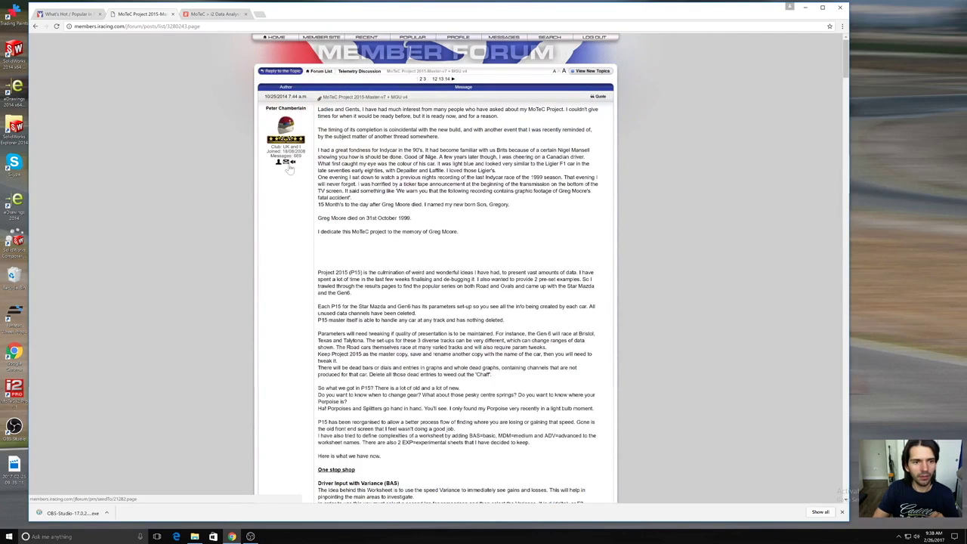
Scroll the thread to the 24 Jan 16 note about the original MoTeC file.
scroll(301, 233, "down", 2)
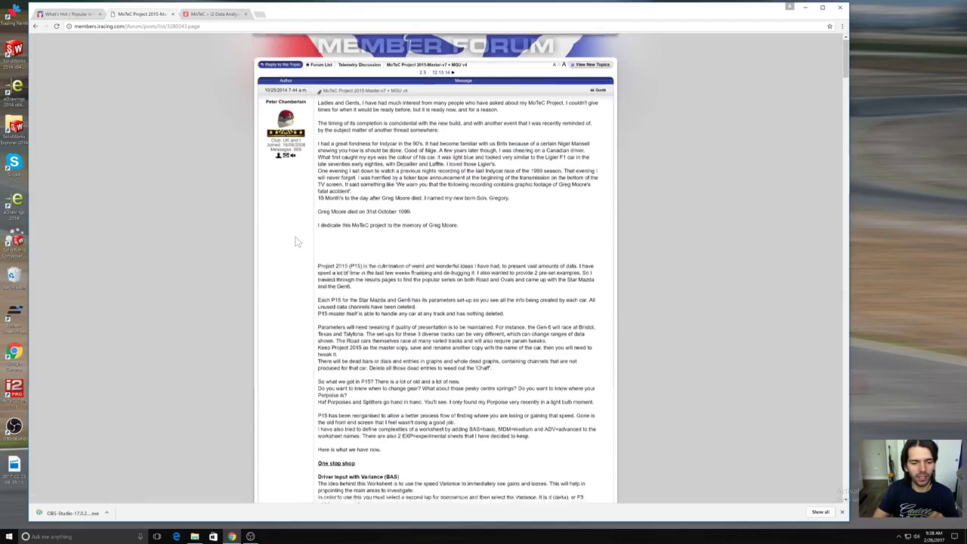
scroll(295, 238, "down", 12)
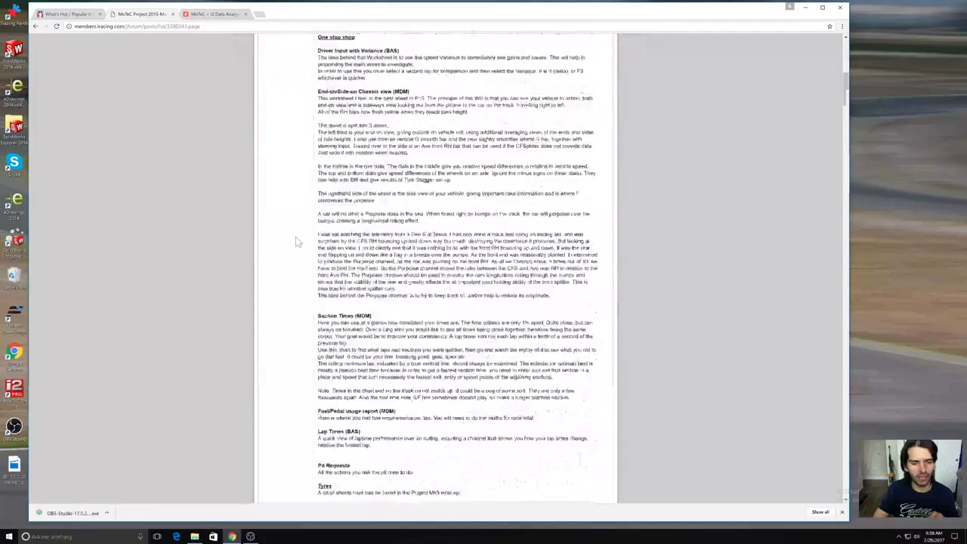
scroll(296, 236, "down", 15)
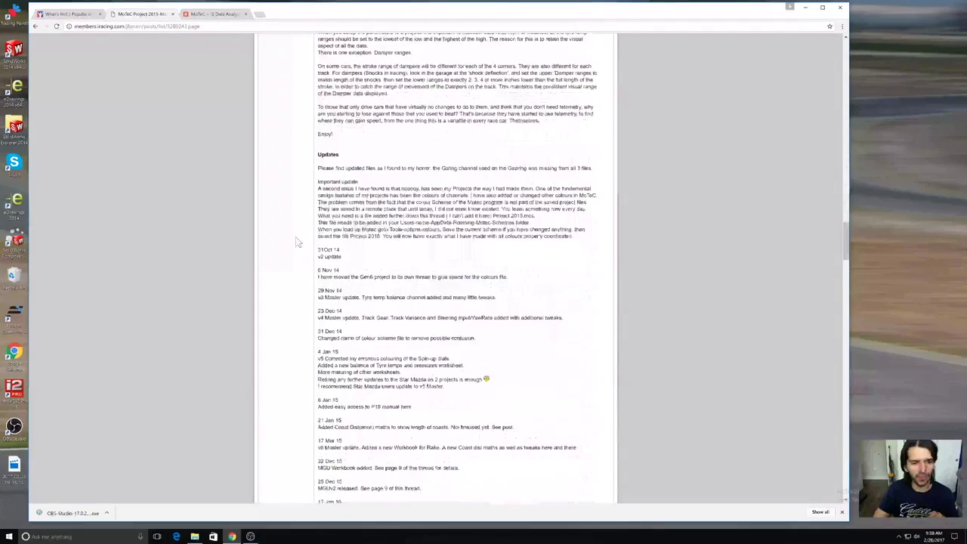
scroll(297, 242, "down", 3)
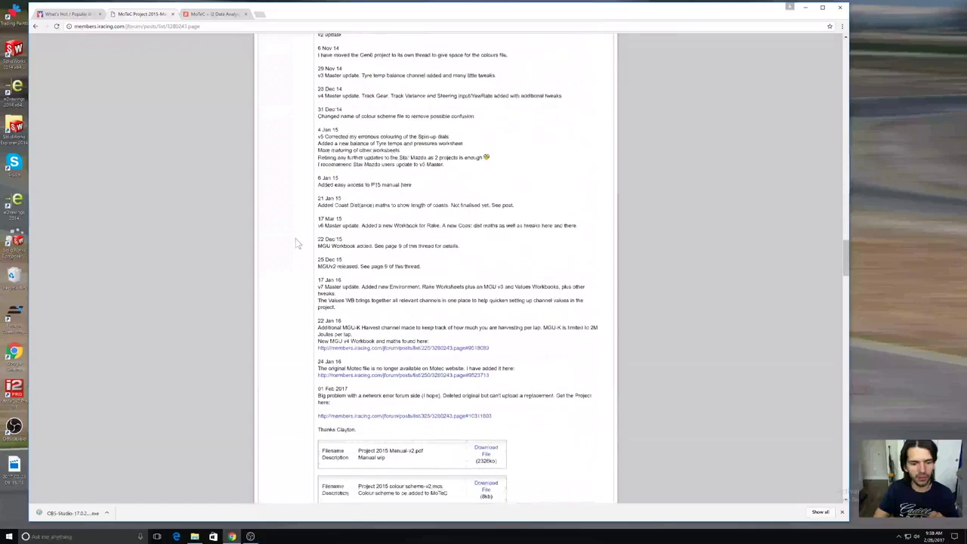
scroll(344, 189, "up", 2)
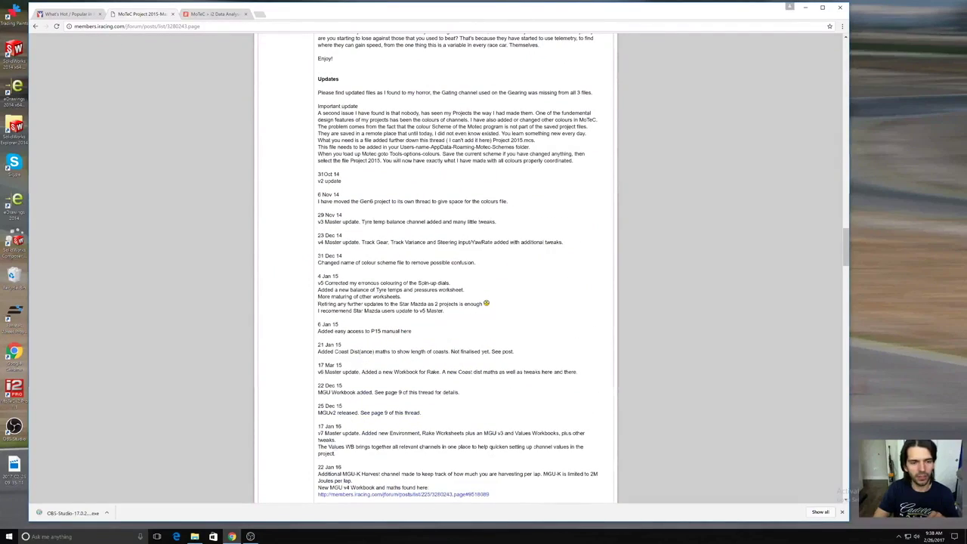
scroll(311, 228, "down", 3)
scroll(295, 243, "down", 2)
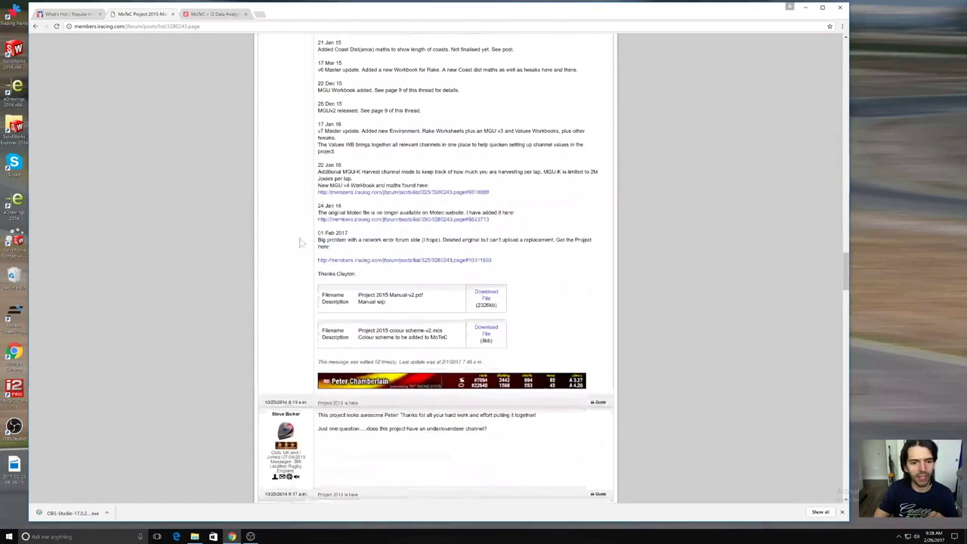
left_click_drag(328, 214, 514, 214)
left_click(501, 225)
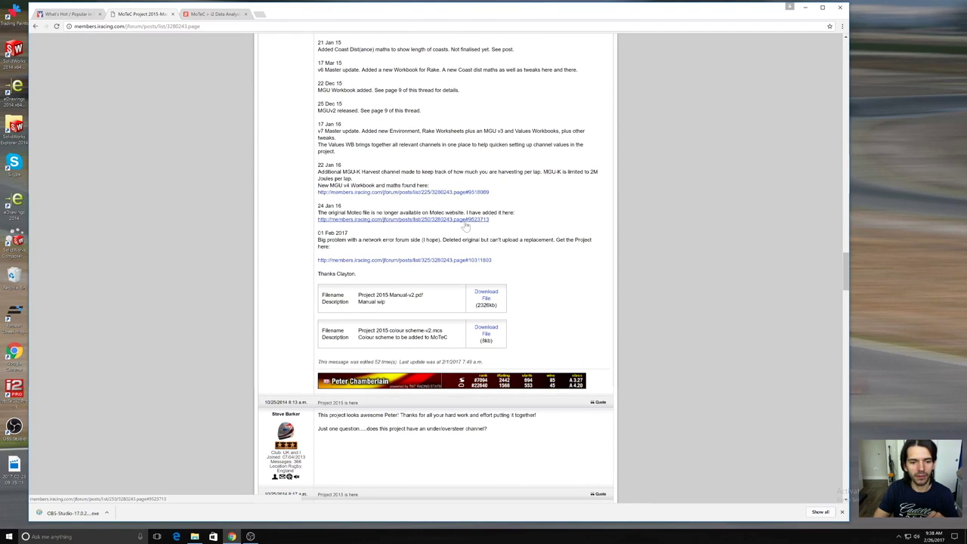
Download mi2_pro_1.0.21.0030.zip and run the MoTeC i2 Pro installer inside it.
left_click(465, 221)
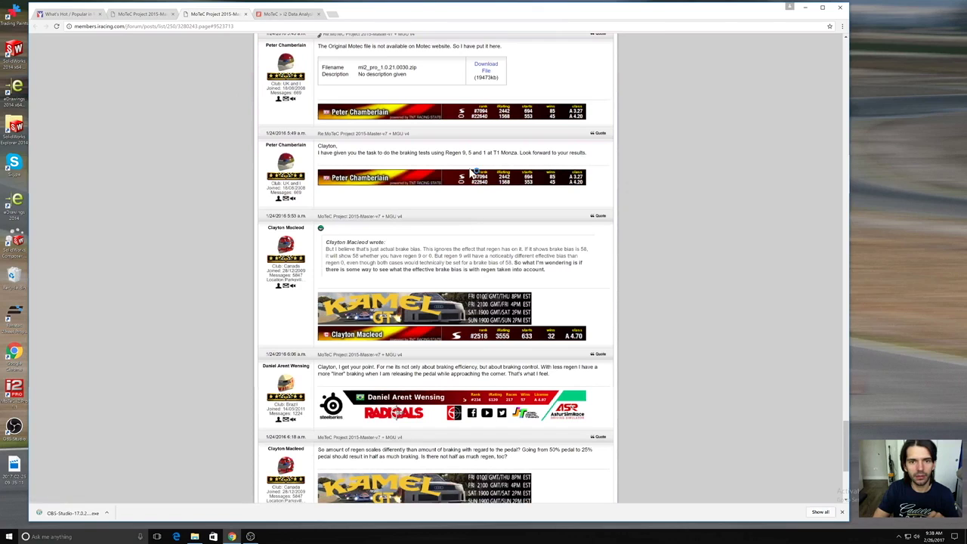
left_click(486, 66)
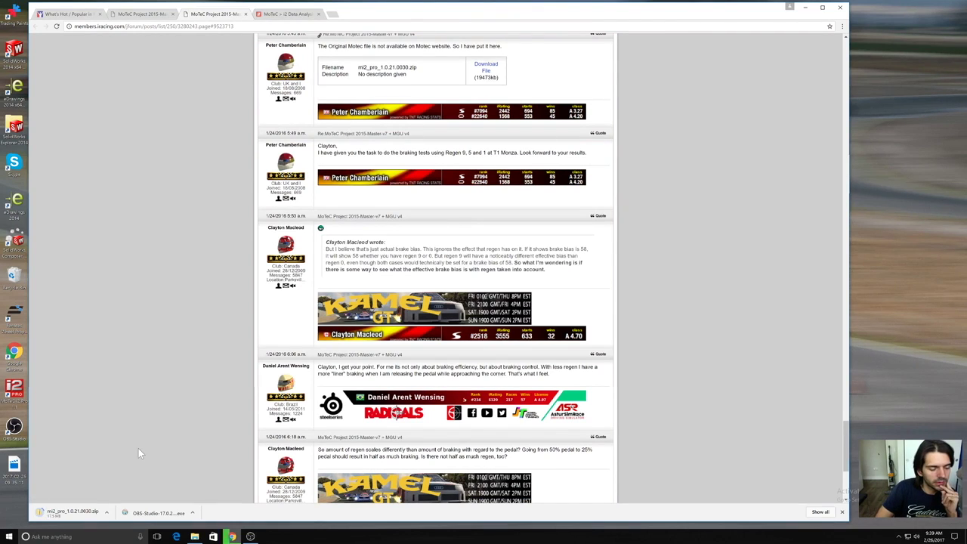
left_click(72, 513)
double_click(295, 152)
left_click(519, 328)
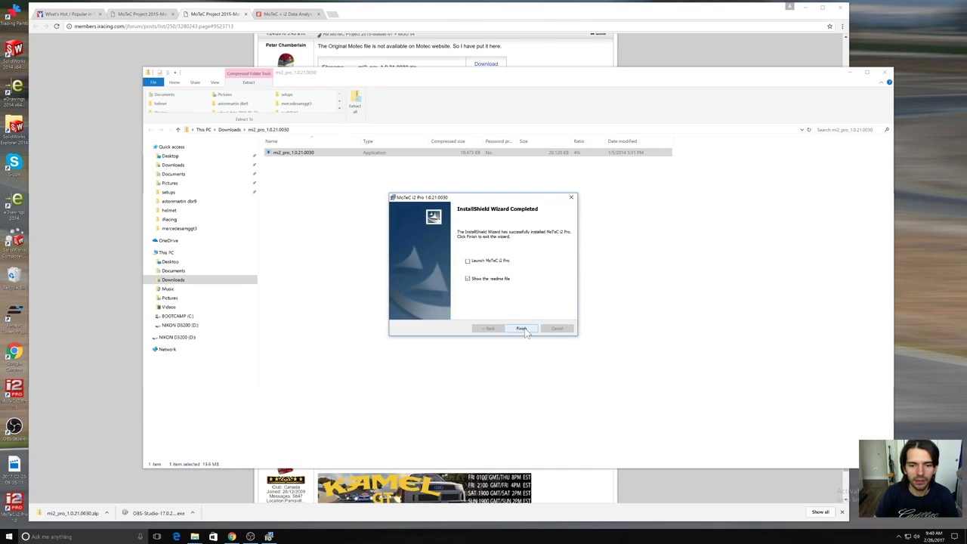
Finish the install with 'Show the readme file' unchecked and close the zip folder window.
left_click(467, 279)
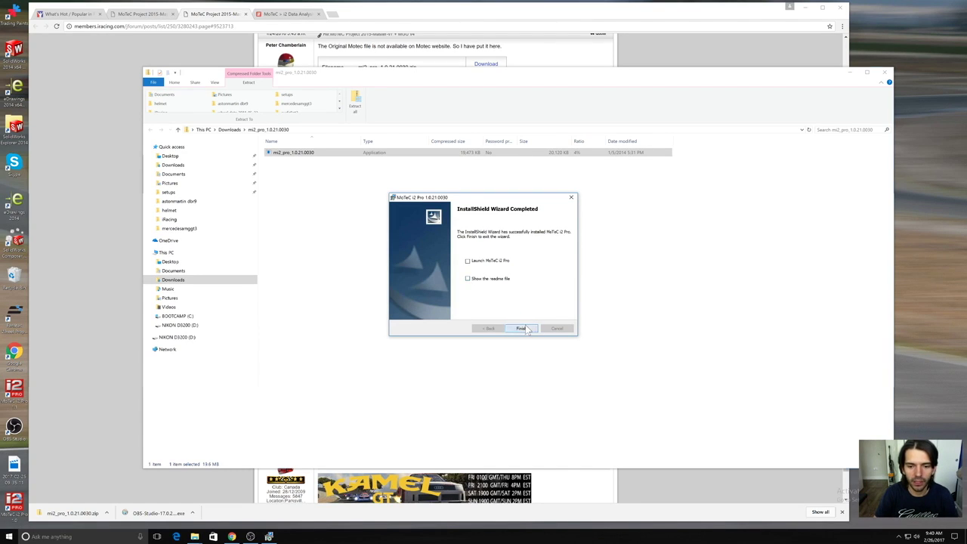
left_click(521, 329)
left_click(528, 330)
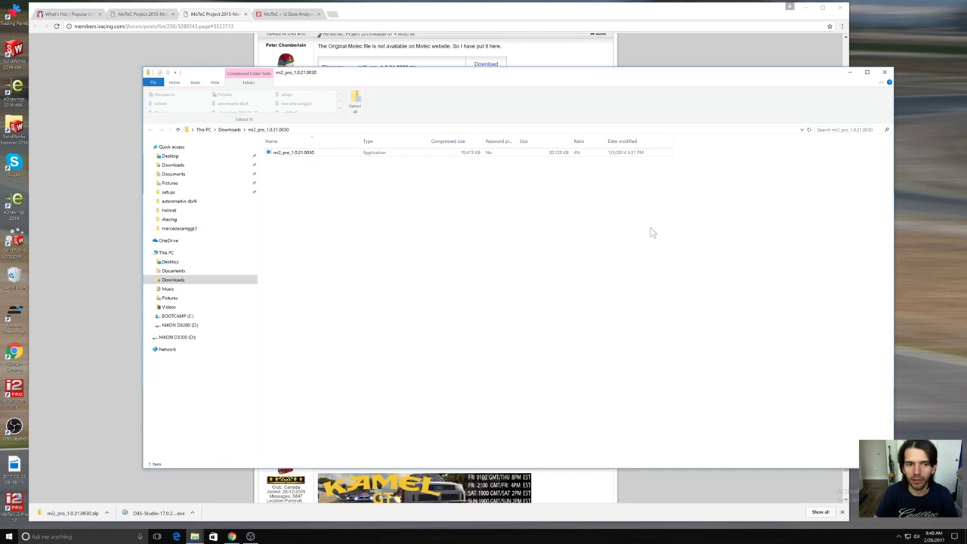
left_click(887, 73)
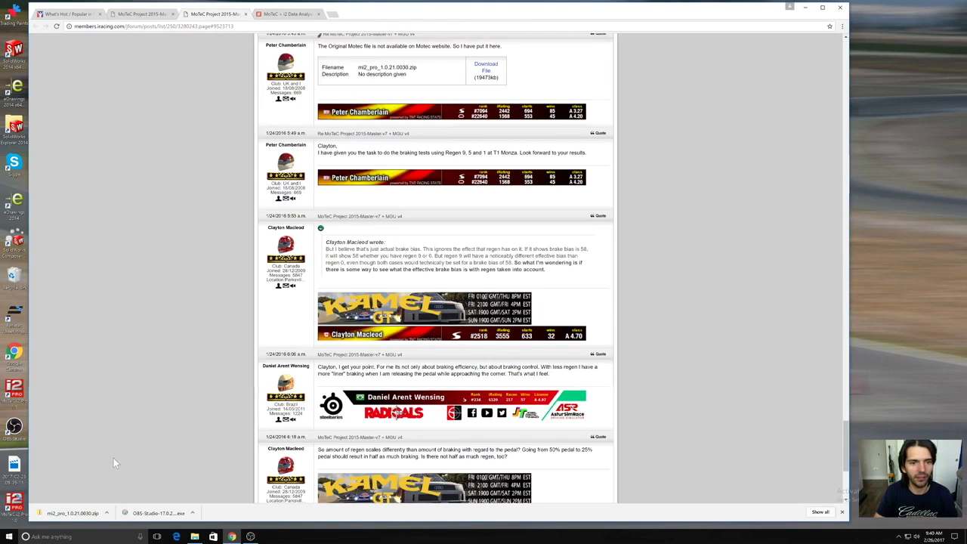
Scroll the Telemetry Discussion topic list and open the Mu Issues thread.
scroll(113, 458, "up", 1)
scroll(114, 461, "down", 1)
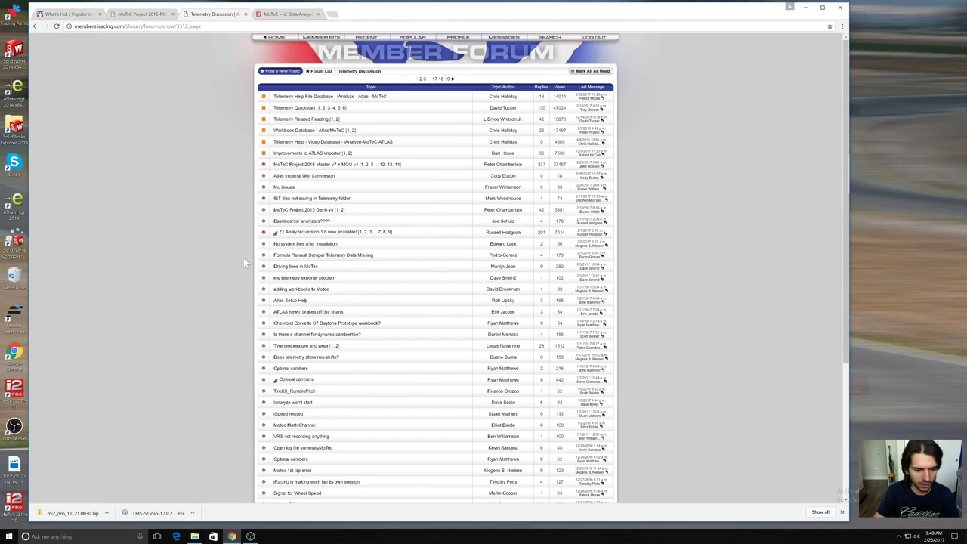
scroll(244, 261, "down", 2)
scroll(243, 262, "down", 3)
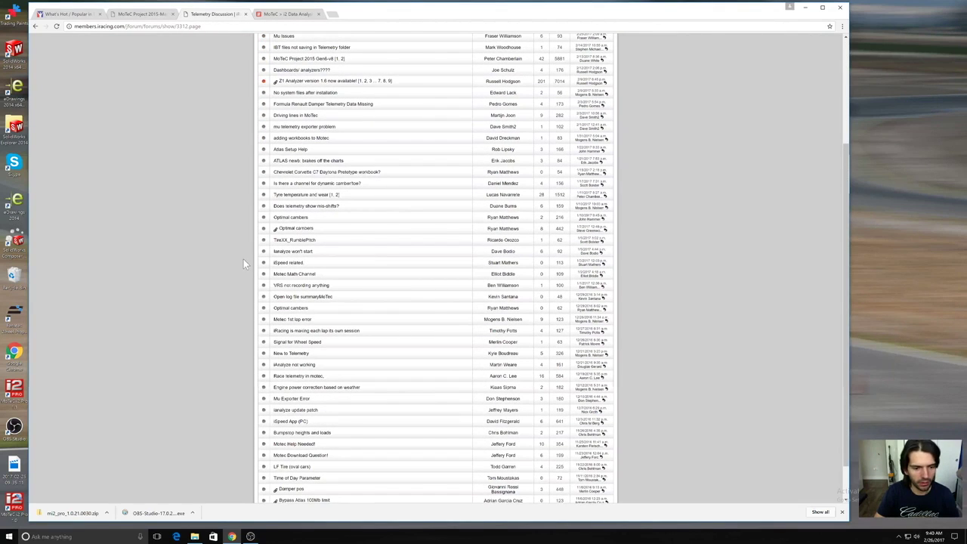
scroll(243, 260, "down", 1)
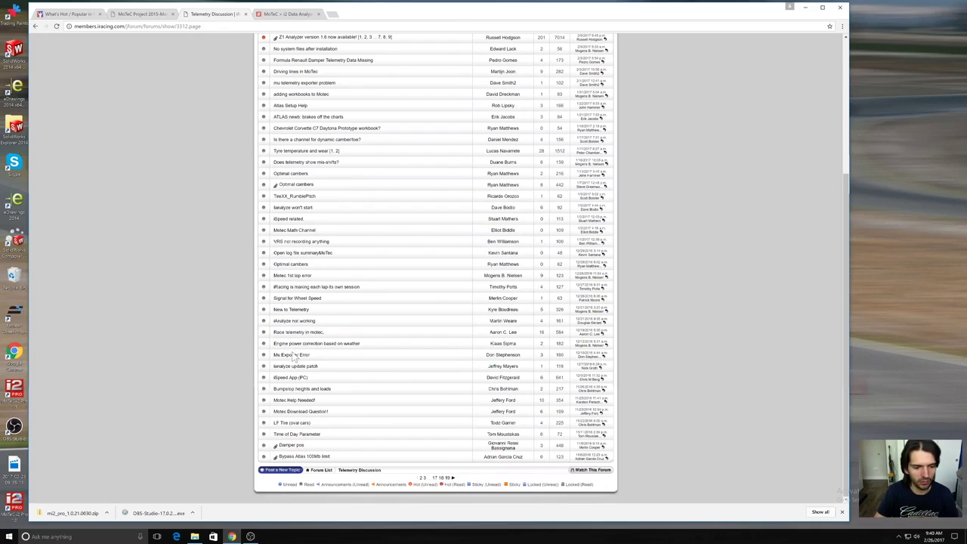
scroll(299, 336, "up", 3)
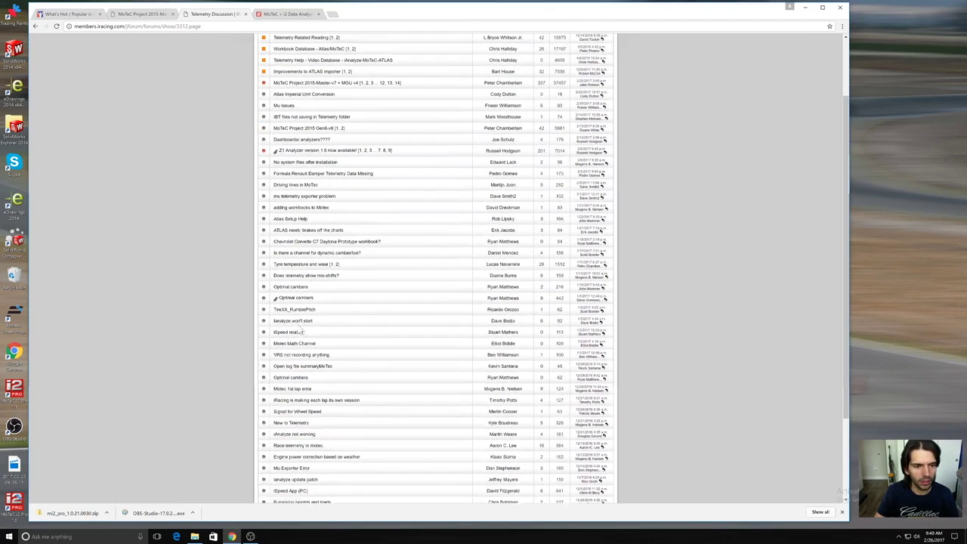
scroll(300, 332, "up", 2)
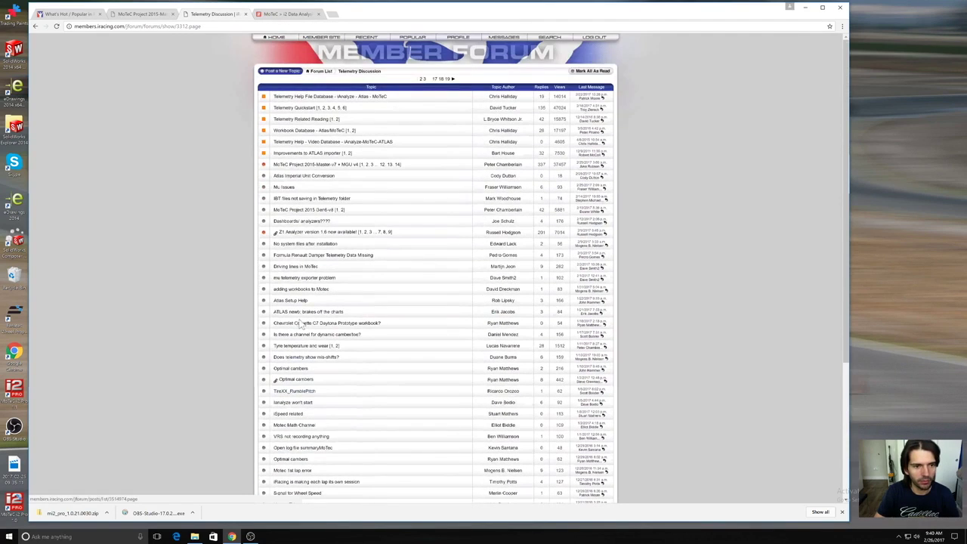
left_click(284, 188)
Read the replies, select the attached log file name, and follow the Mu releases link.
scroll(214, 257, "down", 3)
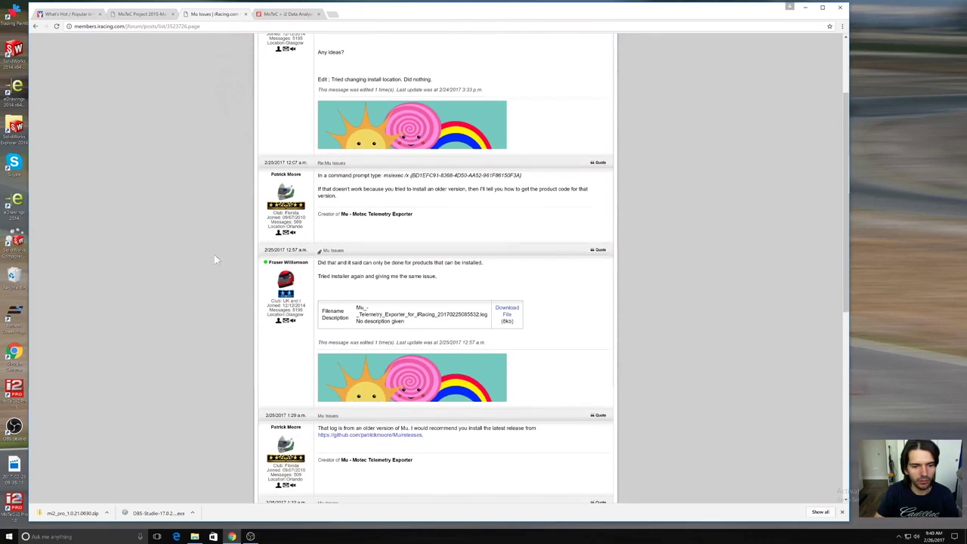
scroll(351, 275, "down", 2)
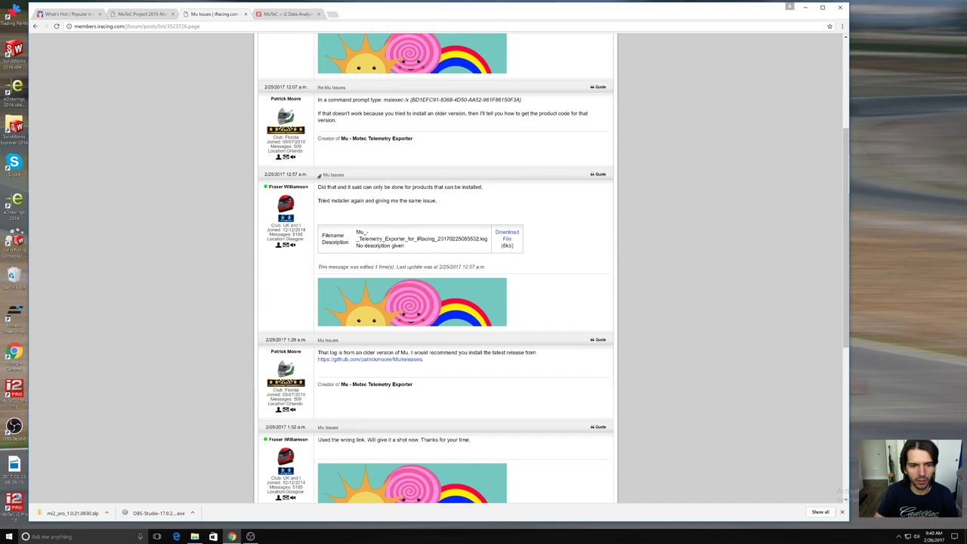
left_click_drag(368, 239, 405, 247)
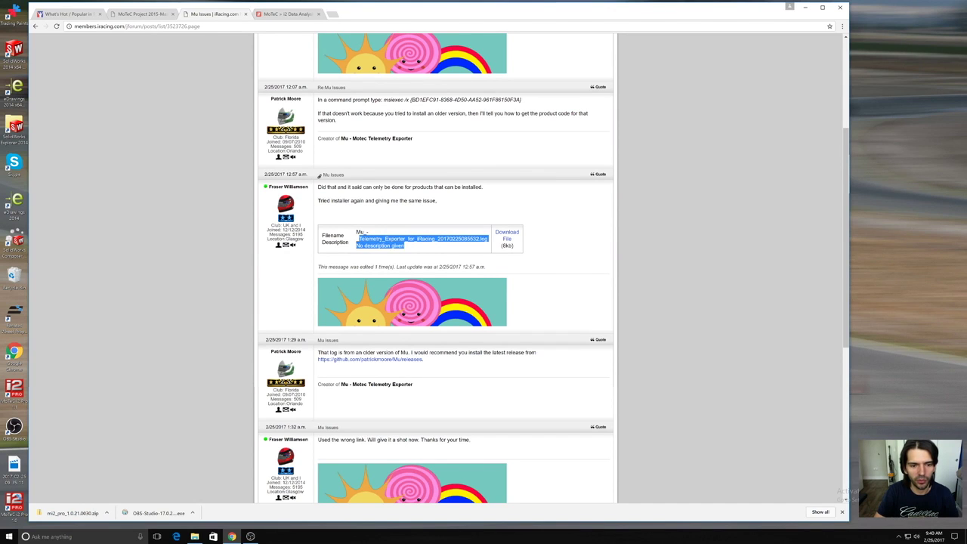
scroll(408, 270, "down", 1)
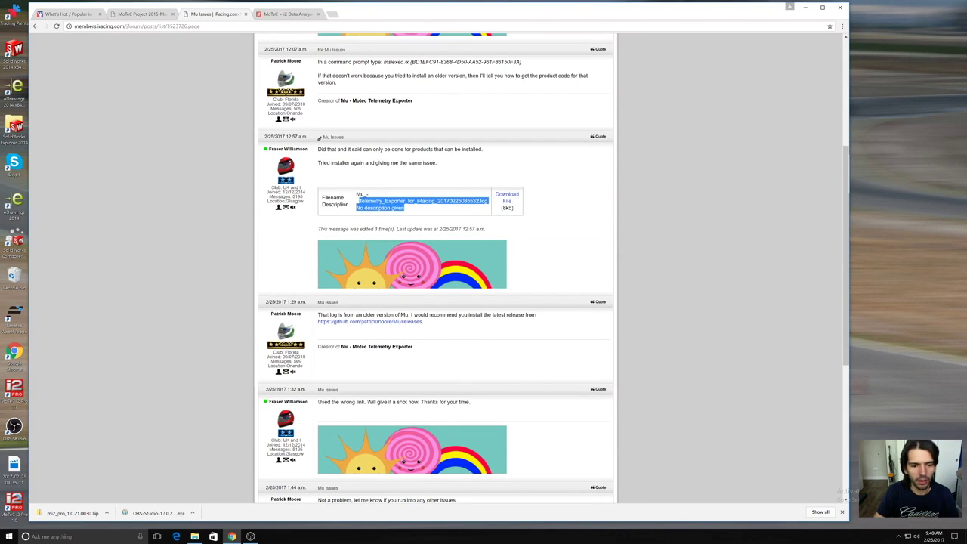
left_click(355, 322)
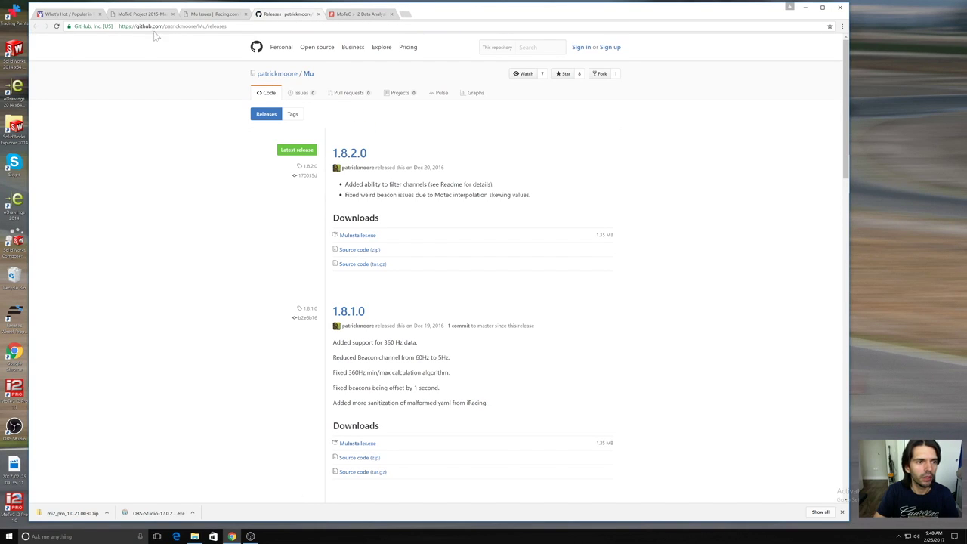
Check the releases page address and when Mu 1.8.2.0 was released.
left_click_drag(226, 25, 119, 26)
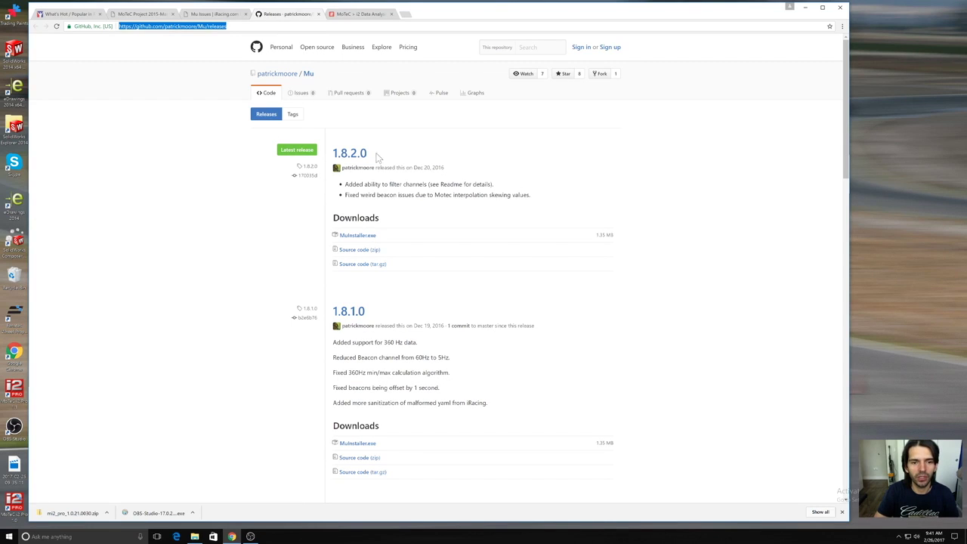
left_click_drag(446, 168, 379, 168)
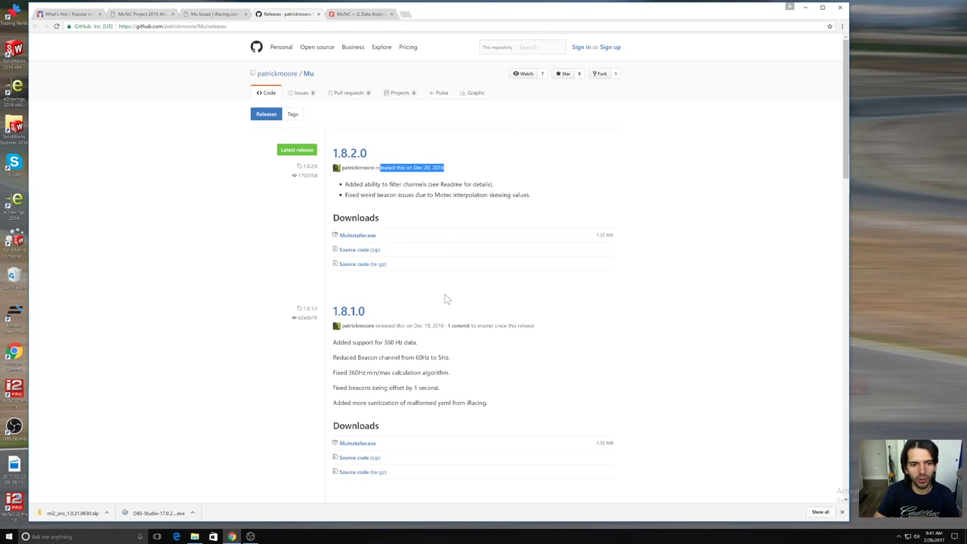
scroll(396, 219, "down", 4)
scroll(401, 231, "up", 4)
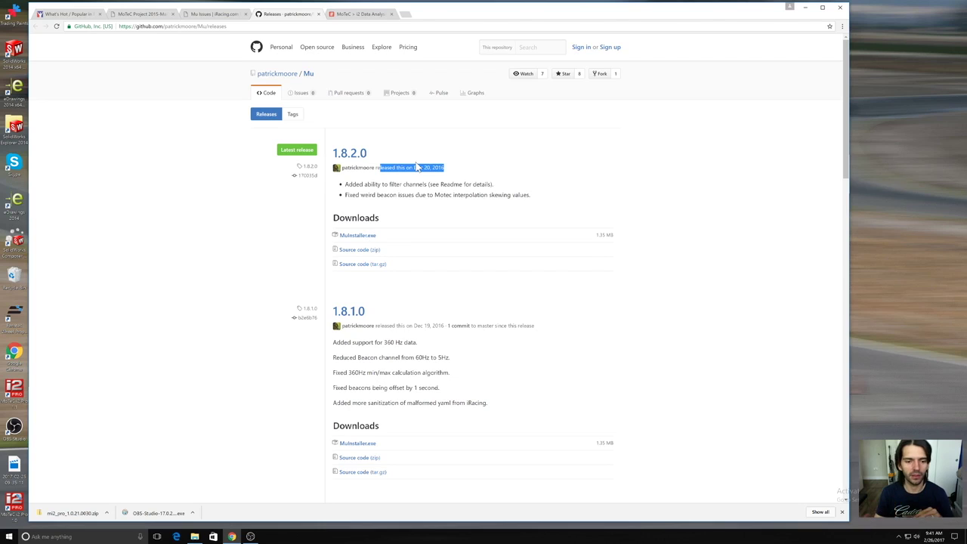
Read the 1.8.1.0 note on 360 Hz data, then minimize the browser to the desktop.
left_click_drag(418, 345, 387, 342)
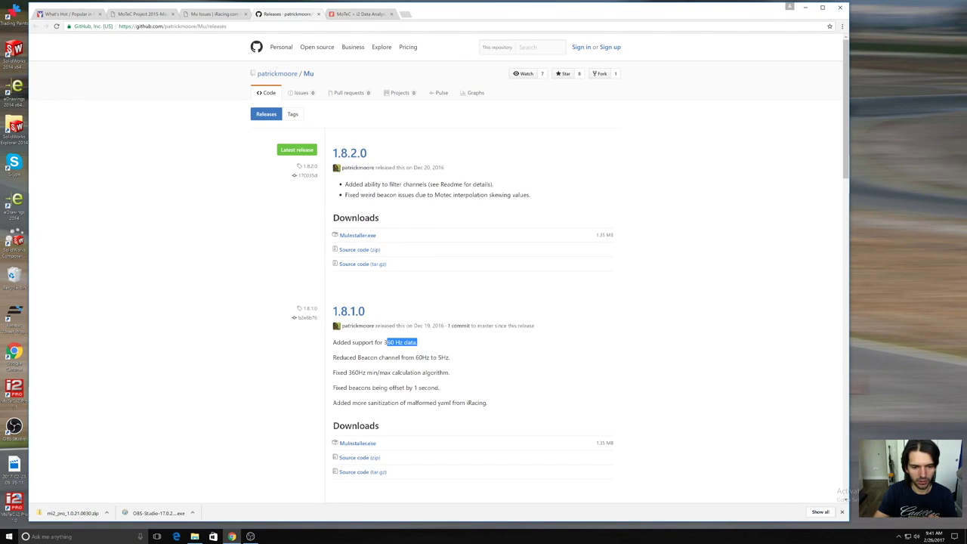
scroll(415, 400, "down", 3)
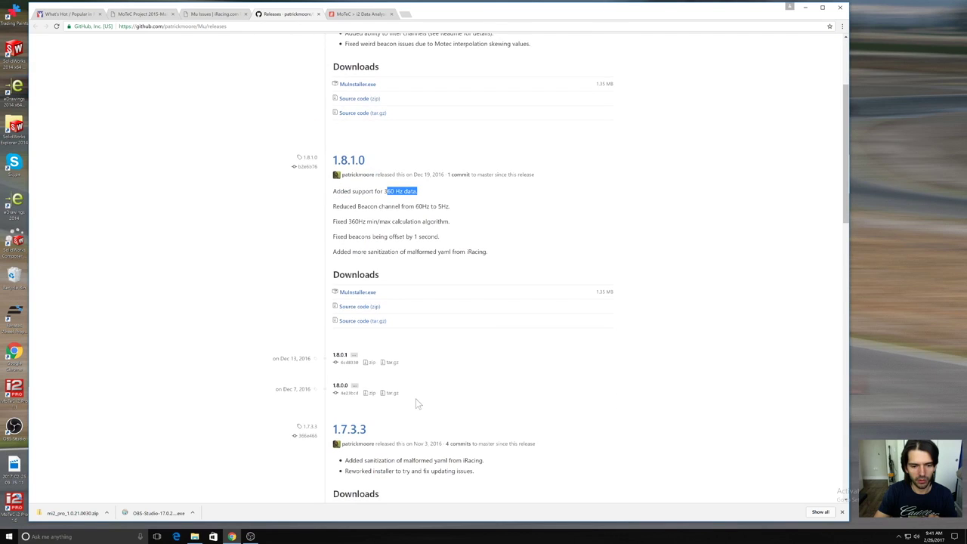
scroll(416, 401, "down", 3)
scroll(416, 398, "up", 5)
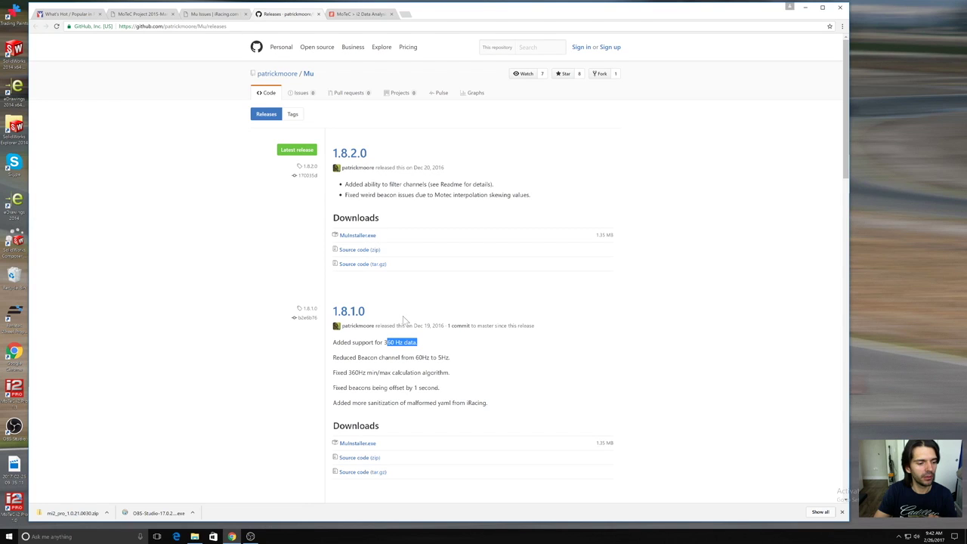
left_click(378, 283)
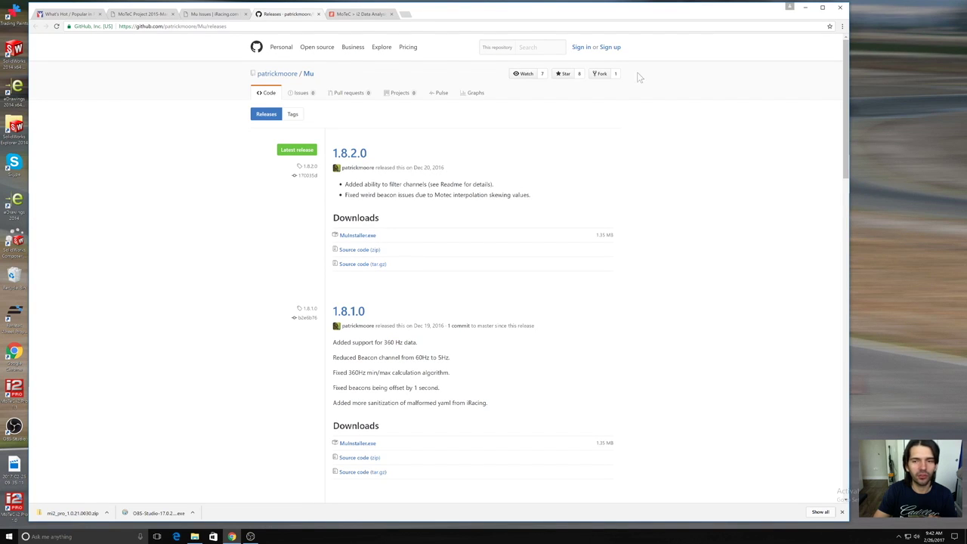
left_click(803, 11)
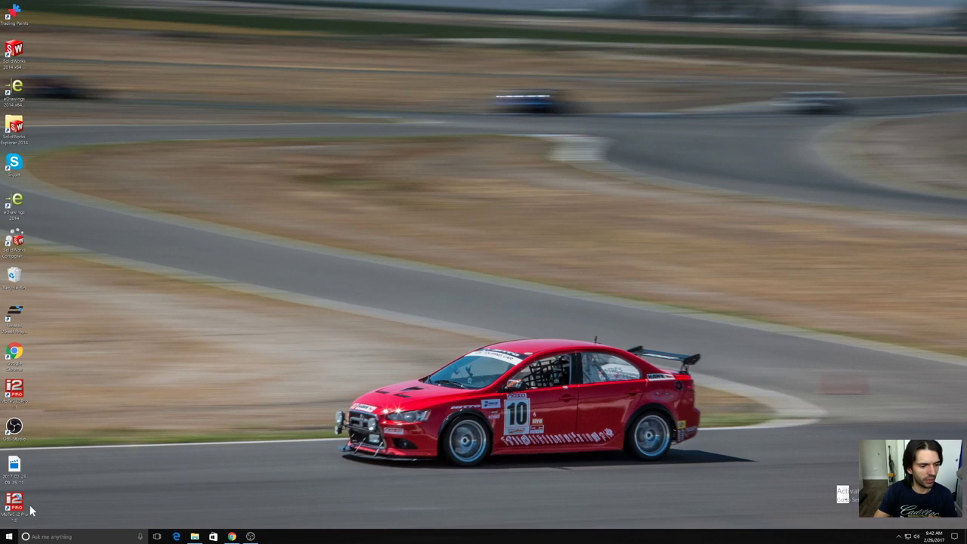
Launch Mu from Windows search, close its window, and return to the iRacing page in Chrome.
left_click(84, 537)
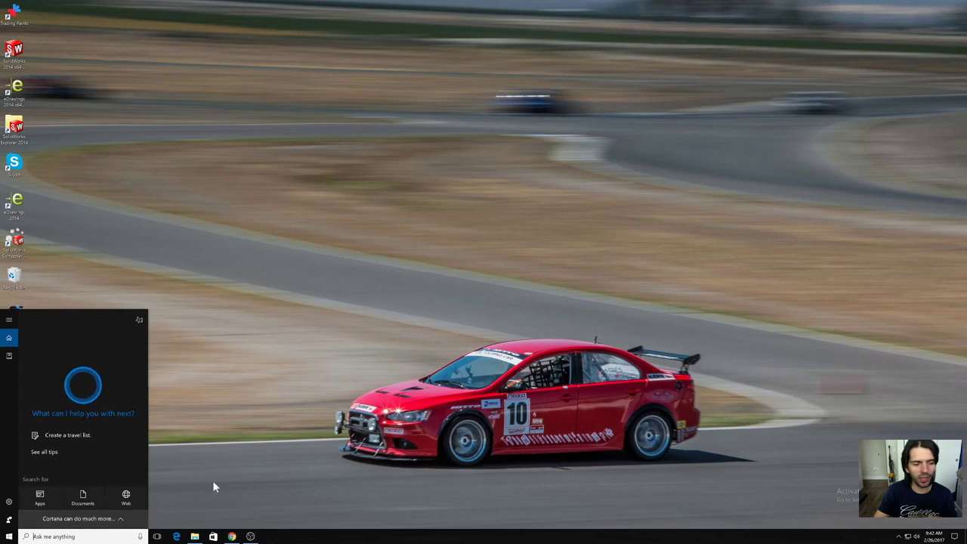
type("mu")
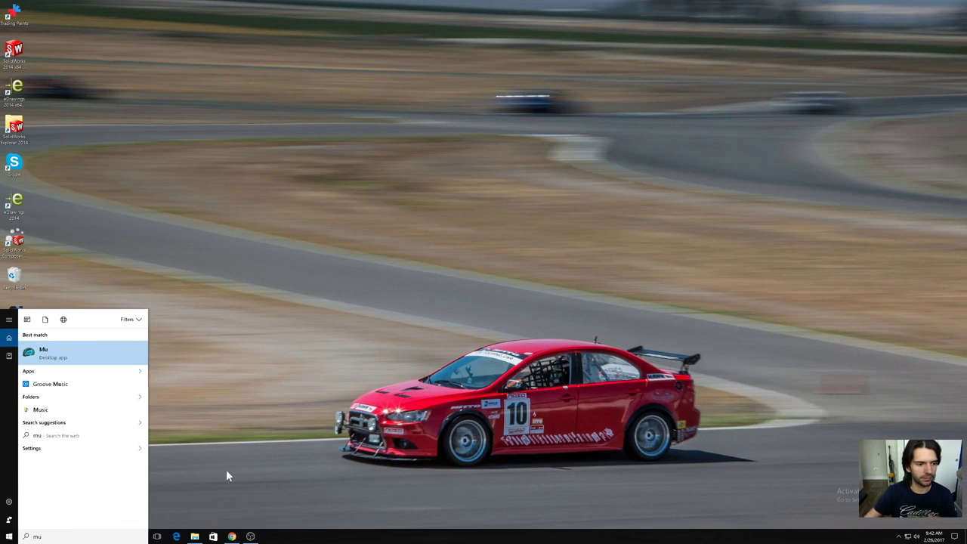
left_click(76, 354)
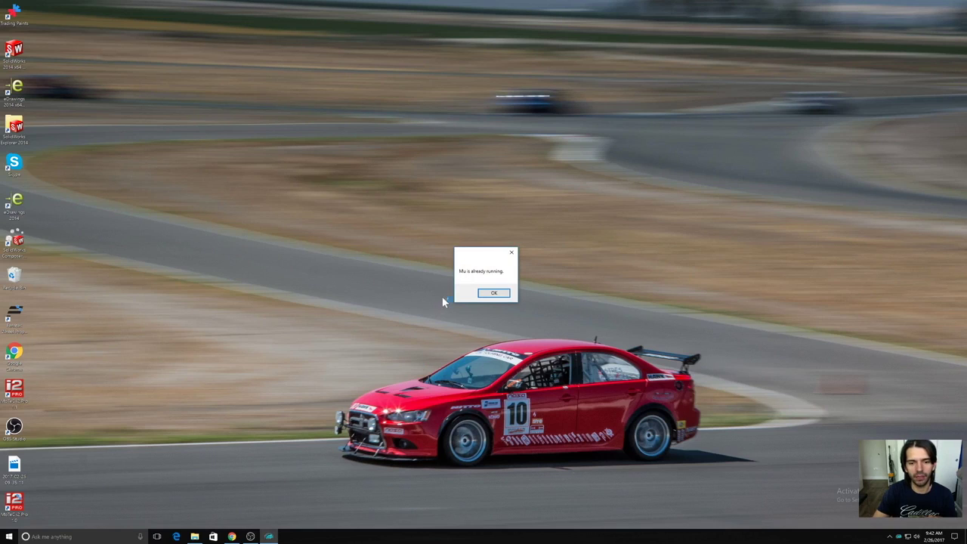
left_click(493, 294)
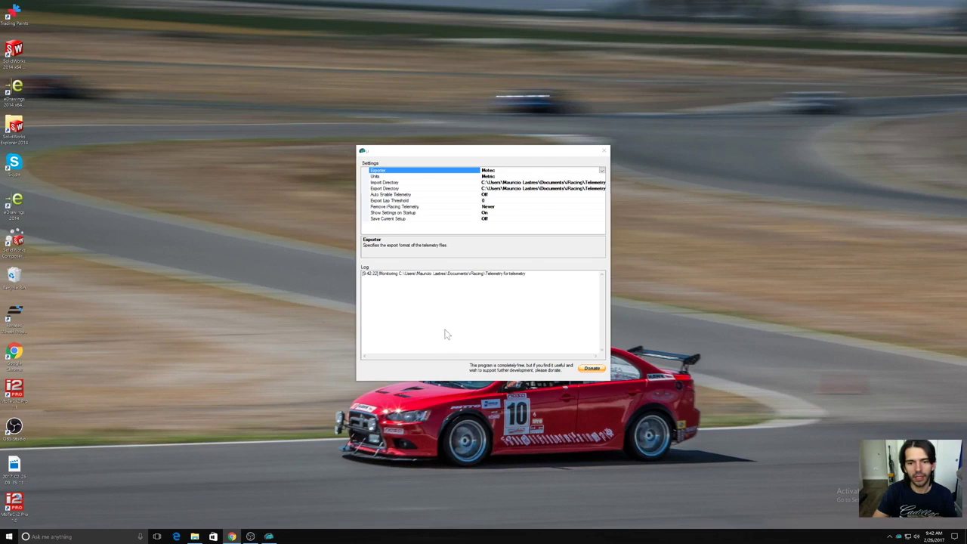
left_click(604, 154)
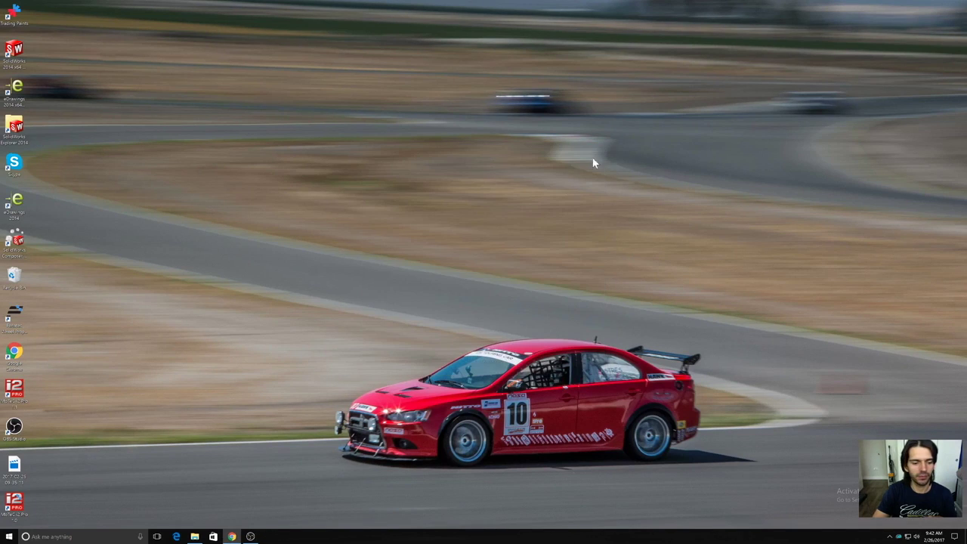
left_click(232, 536)
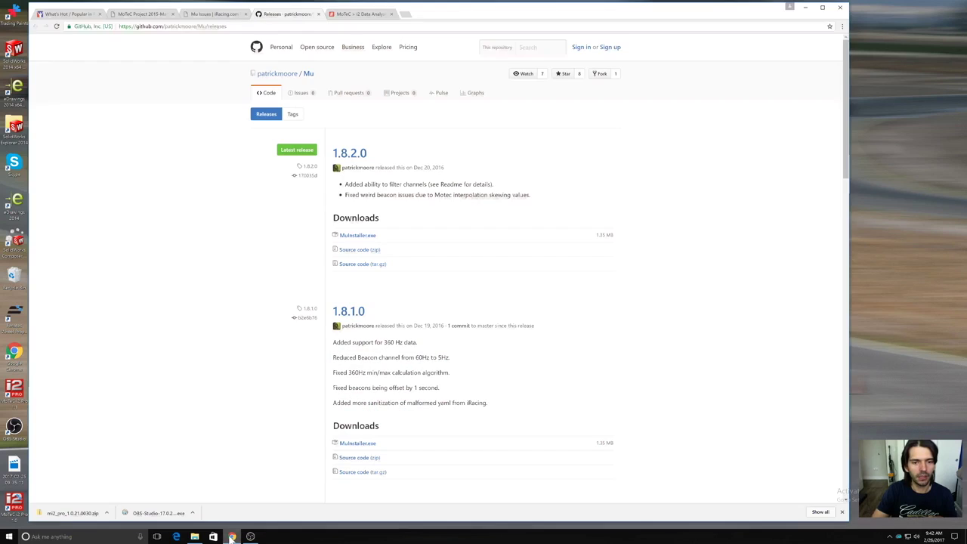
left_click(70, 15)
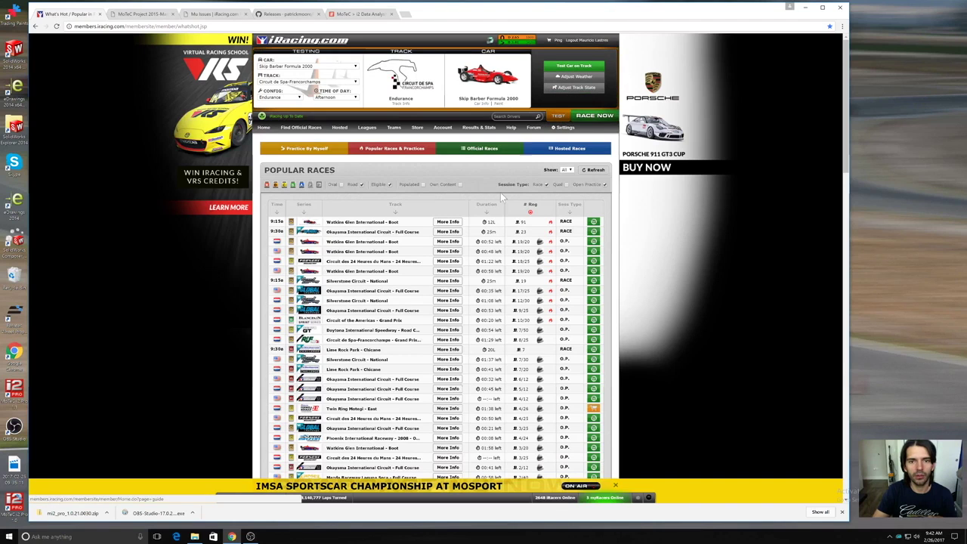
Try the Dallara DW12, BMW Z4 GT3 and Porsche 911 GT3 Cup as test cars.
left_click(355, 66)
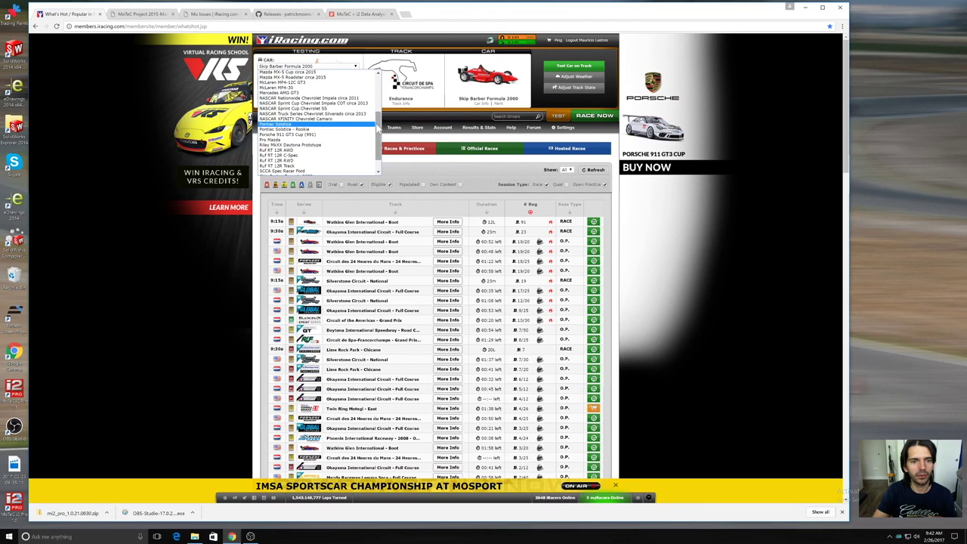
scroll(378, 128, "up", 10)
left_click(328, 107)
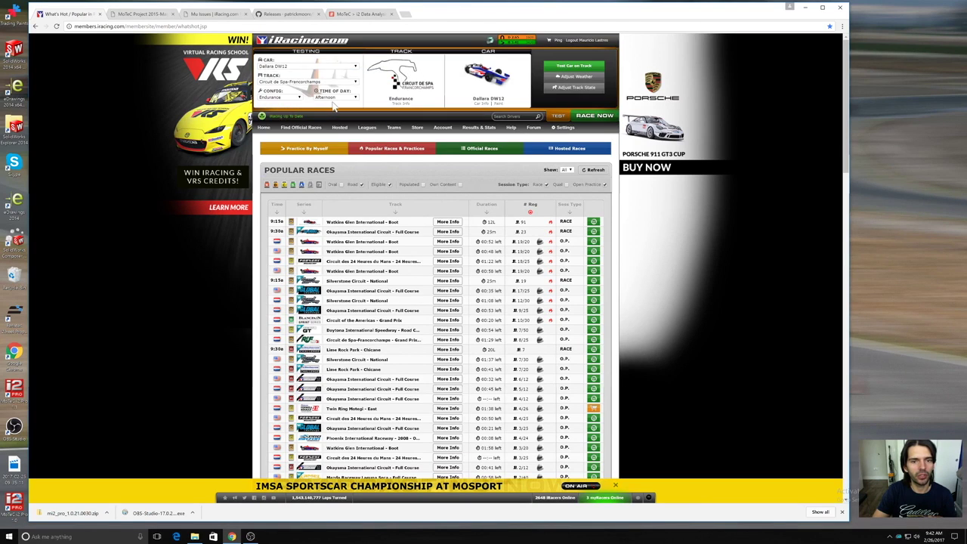
left_click(356, 67)
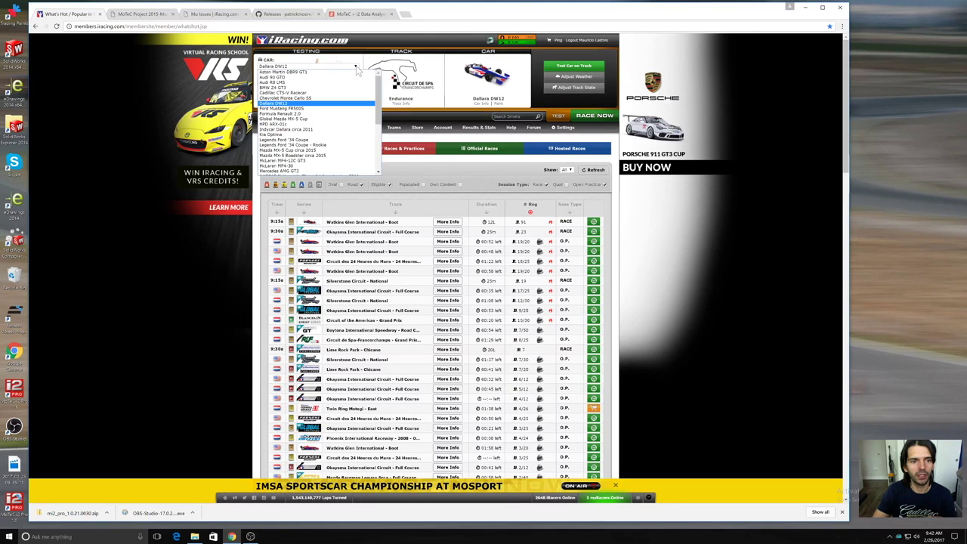
left_click(344, 89)
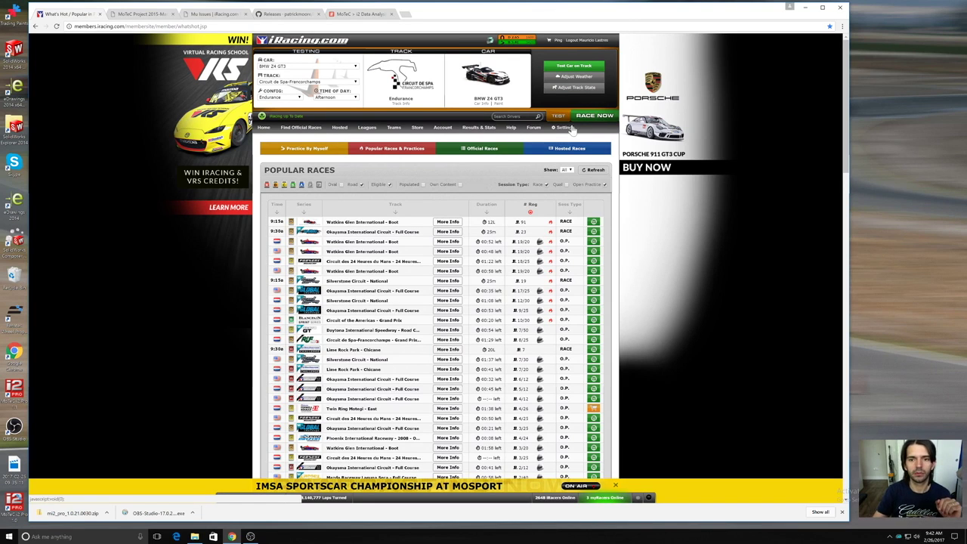
left_click(307, 68)
scroll(336, 125, "down", 5)
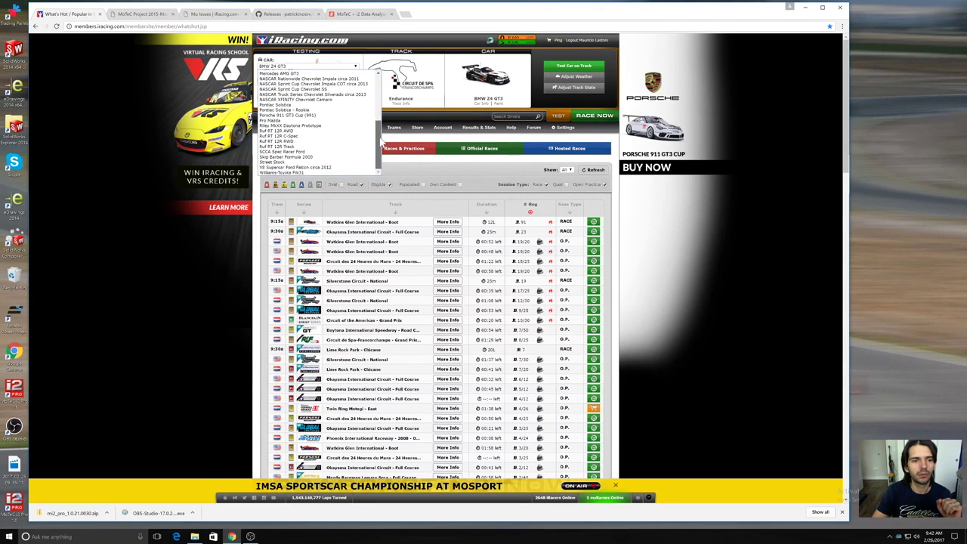
left_click(332, 115)
left_click(353, 81)
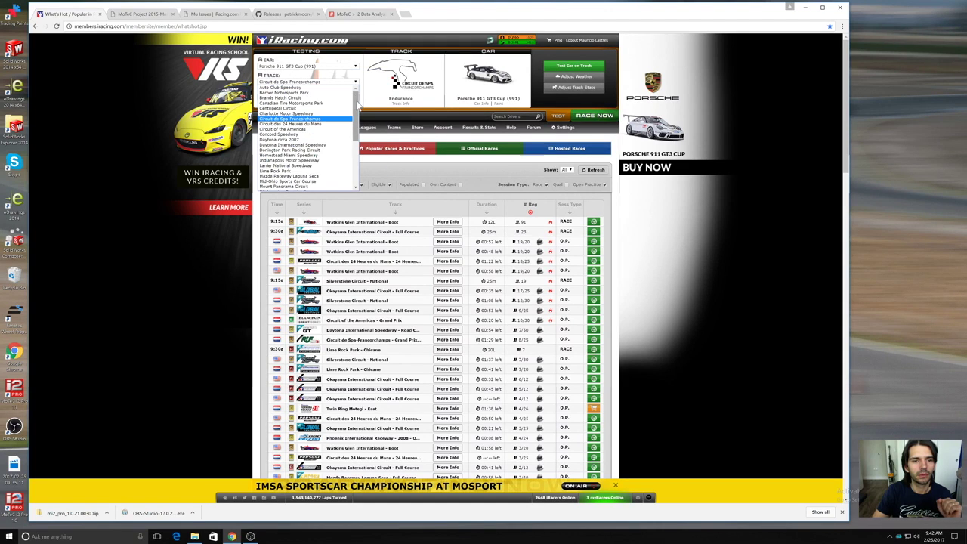
mouse_move(359, 101)
left_mouse_down()
mouse_move(357, 151)
mouse_move(357, 104)
left_mouse_up()
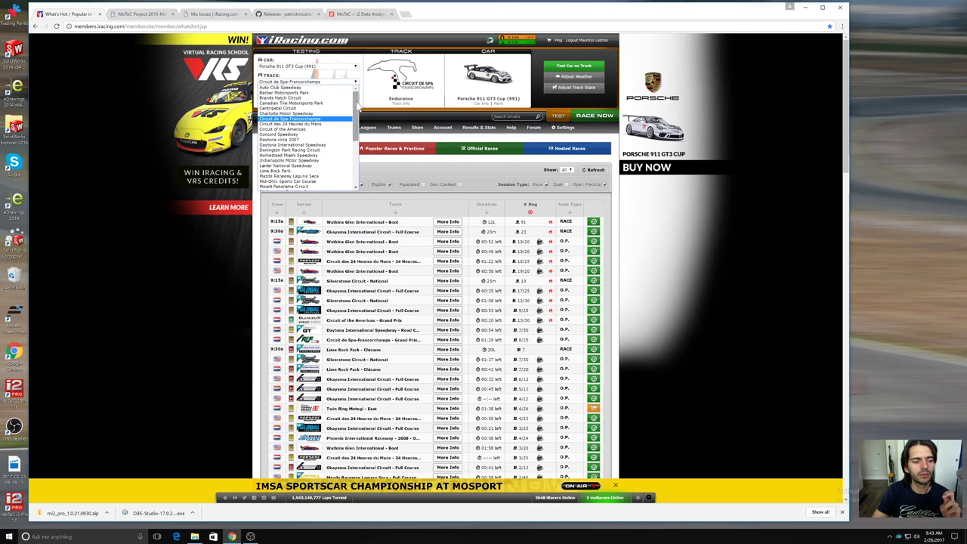
left_click(180, 421)
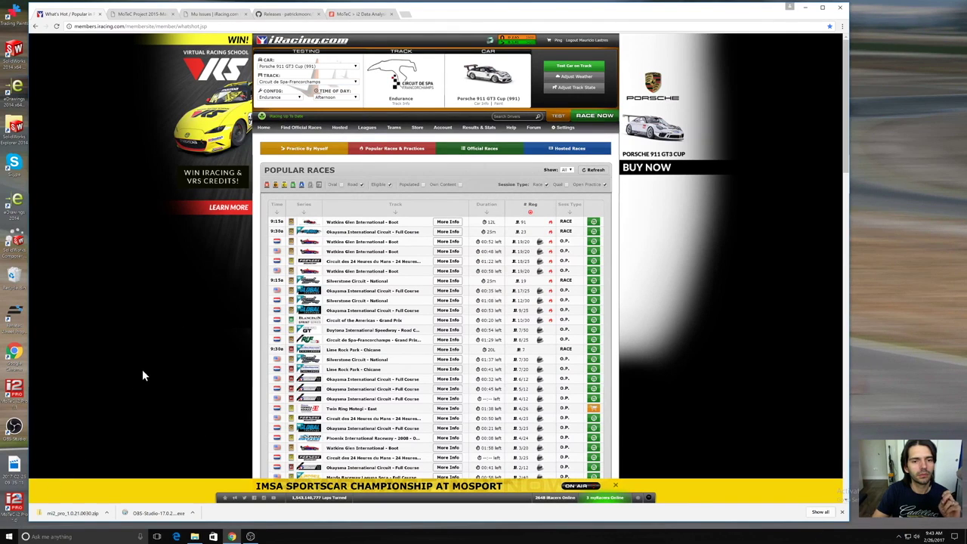
Choose the Mercedes AMG GT3 at Road Atlanta and start the test session.
left_click(355, 67)
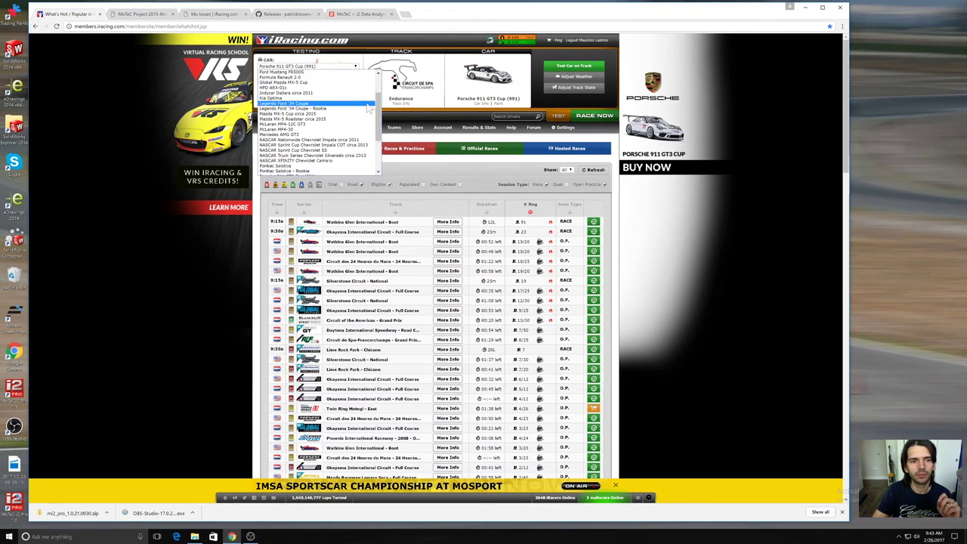
scroll(363, 121, "up", 5)
scroll(363, 121, "down", 3)
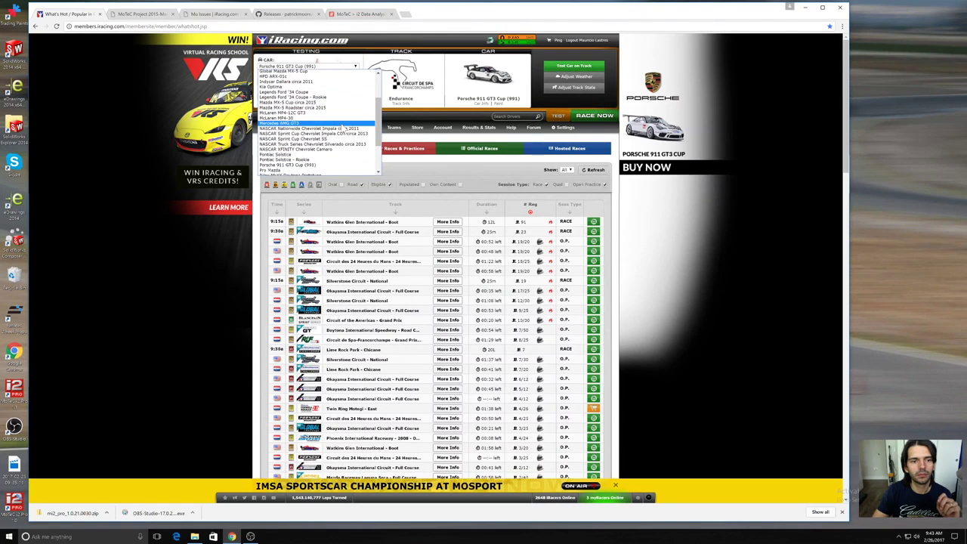
left_click(294, 155)
left_click(355, 80)
scroll(358, 101, "down", 3)
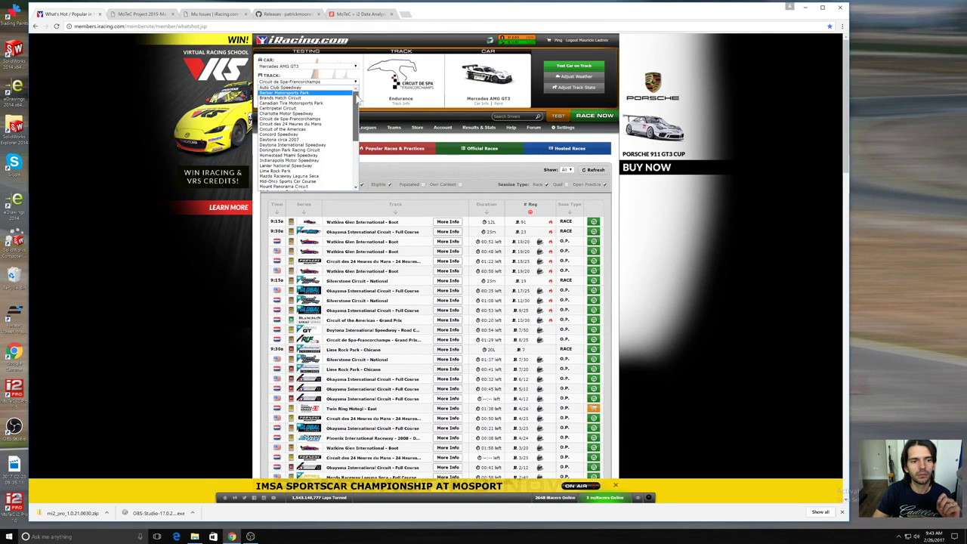
scroll(333, 121, "down", 3)
left_click(317, 124)
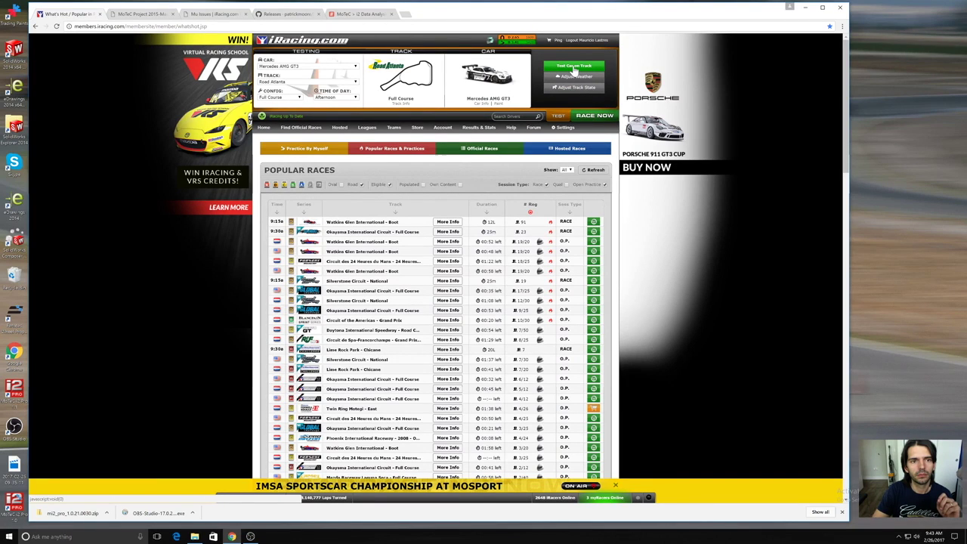
left_click(574, 67)
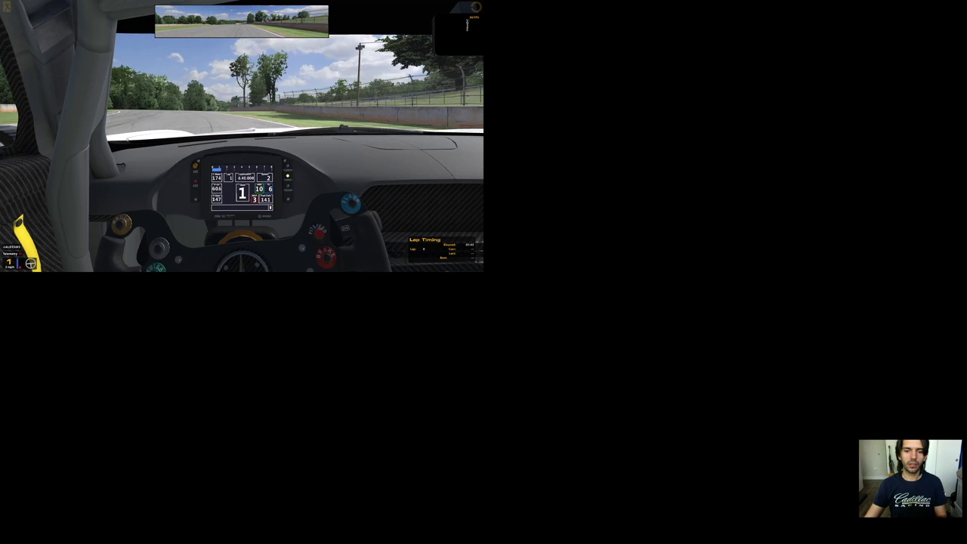
Leave the car with Esc and confirm quitting the iRacing sim.
key("Escape")
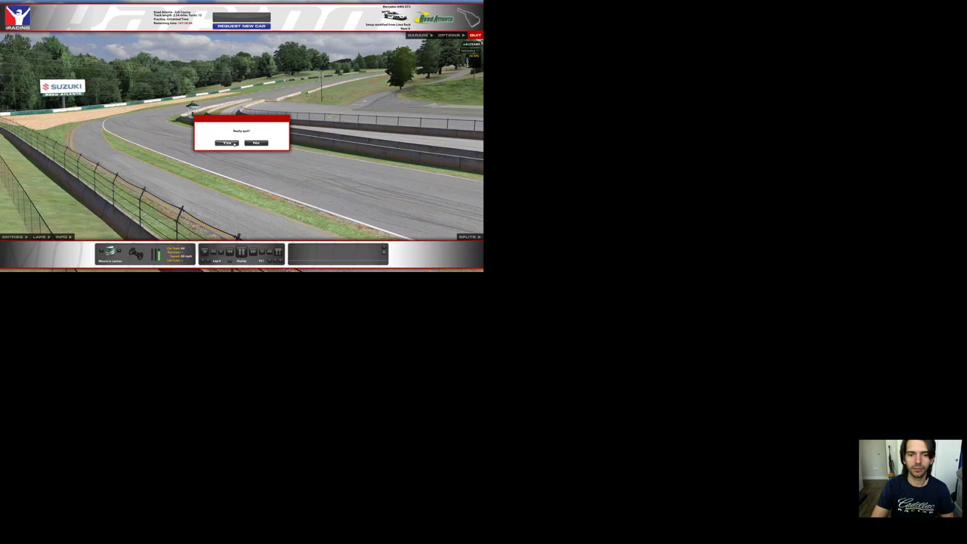
left_click(228, 143)
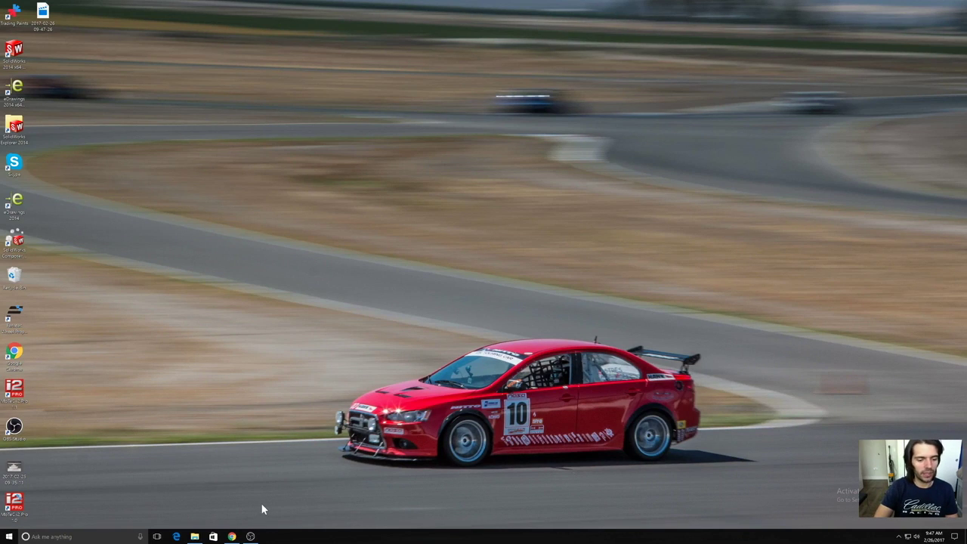
Launch Mu from the Windows search with 'mu' and dismiss the 'Mu is already running' notice.
left_click(91, 537)
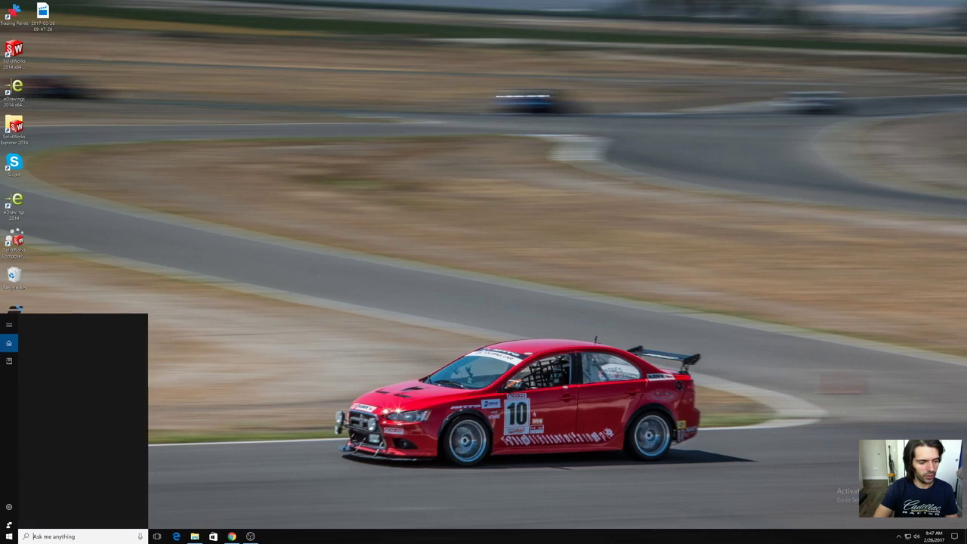
type("mu")
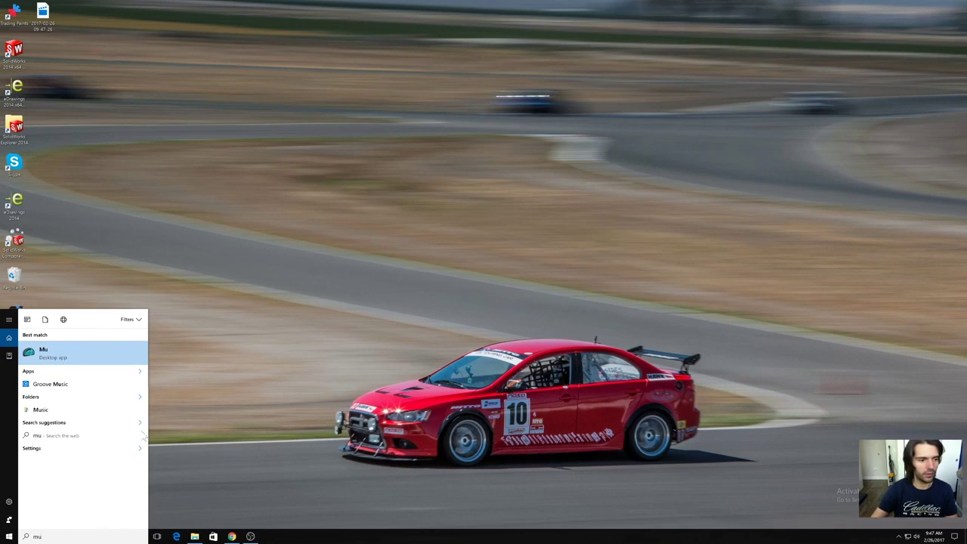
left_click(91, 352)
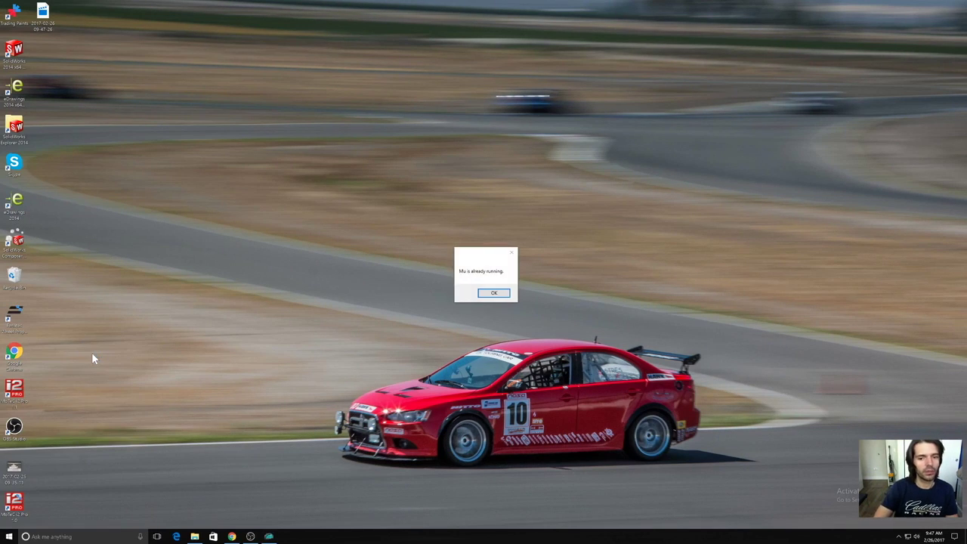
left_click(491, 295)
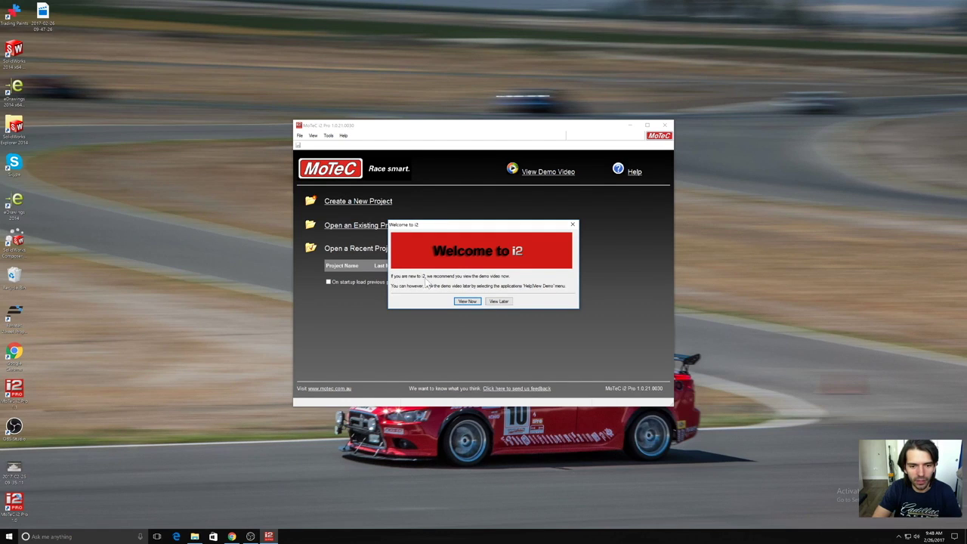
Skip the demo video and create a new Circuit-profile project named iRacing.
left_click(498, 300)
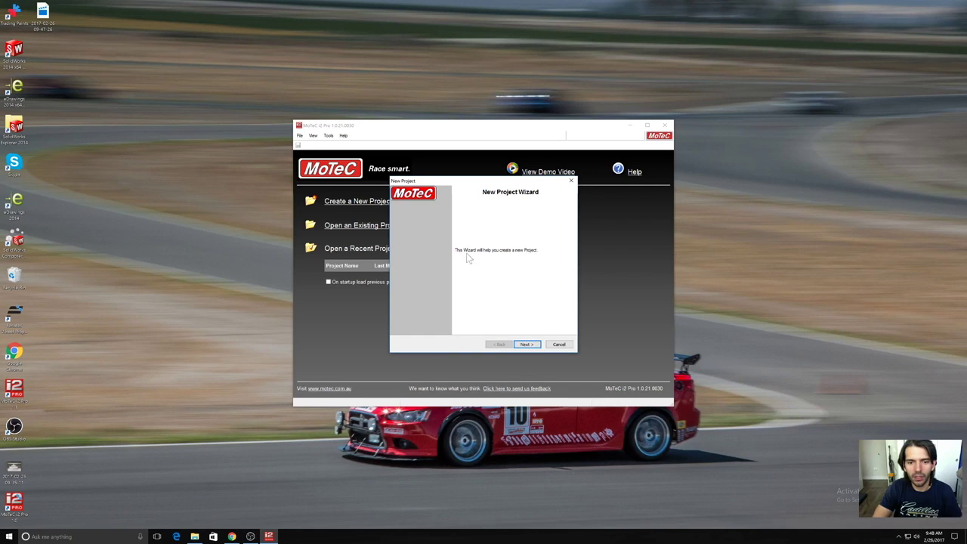
left_click(526, 345)
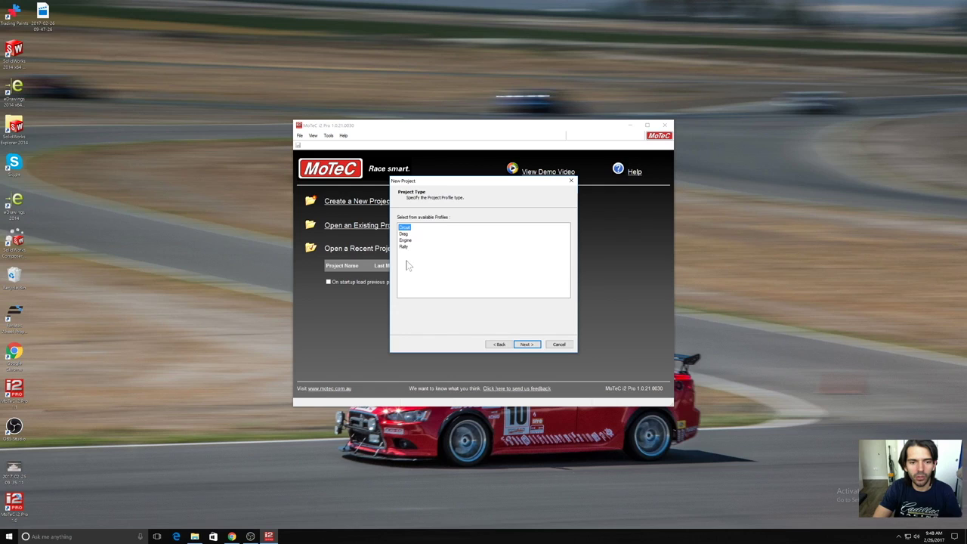
left_click(527, 344)
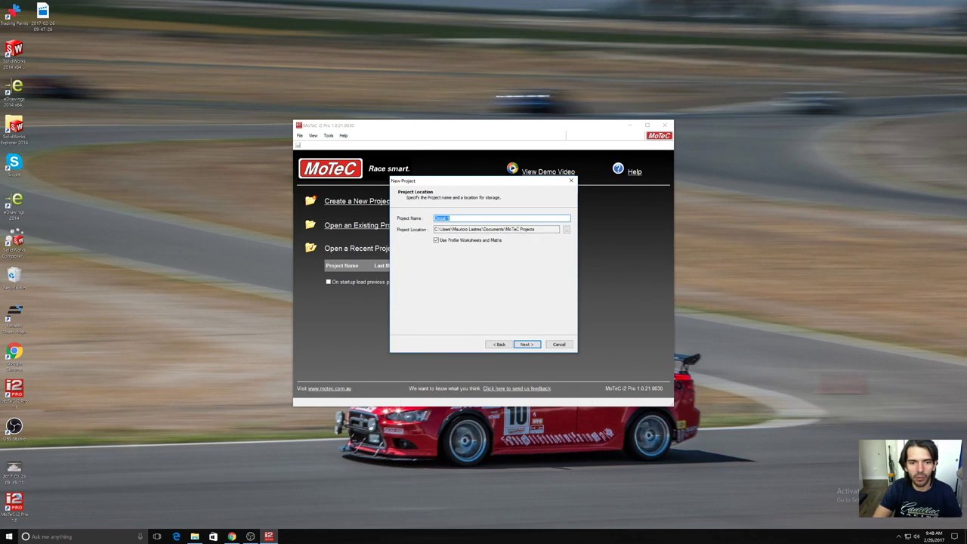
key("BackSpace")
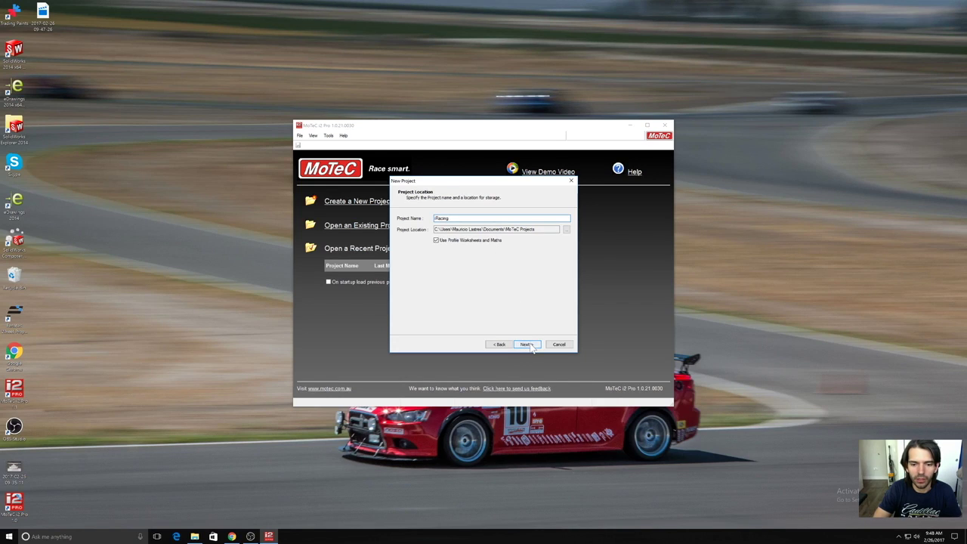
left_click(527, 345)
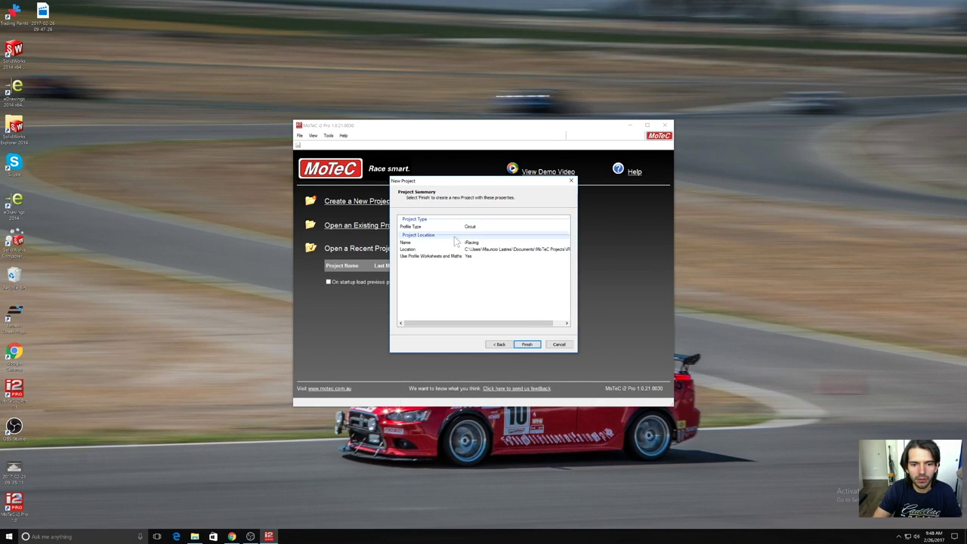
left_click(526, 345)
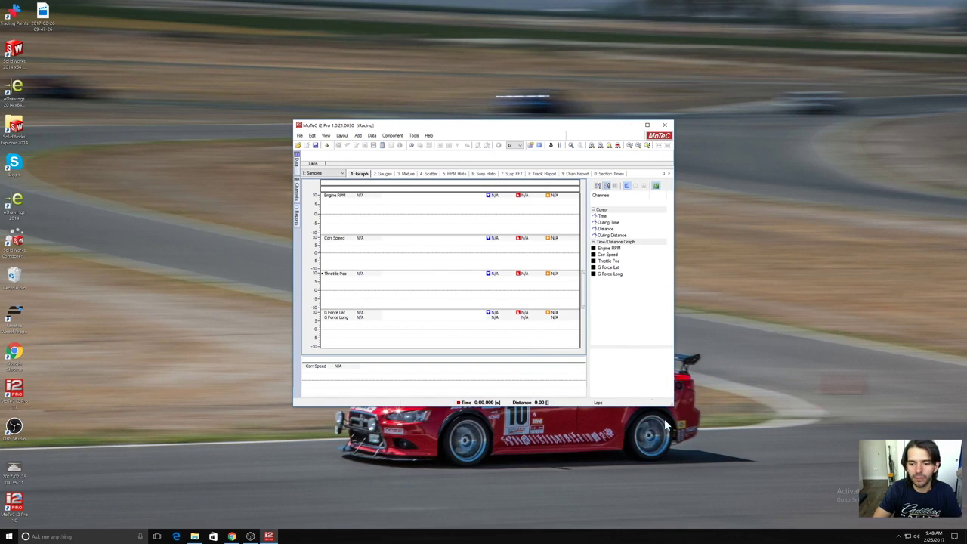
Enlarge and reposition the MoTeC window, and hide the laps list so the graphs widen.
left_click_drag(672, 404, 878, 531)
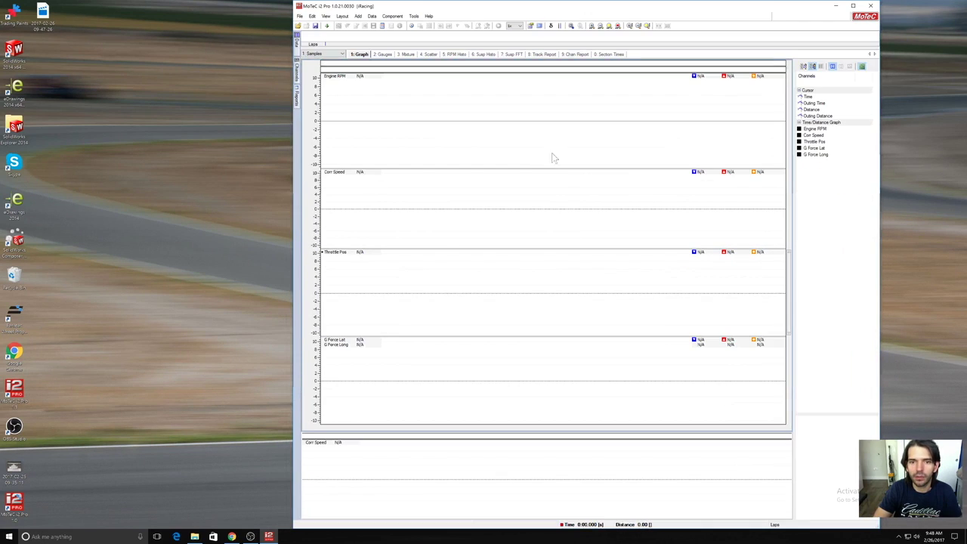
left_click_drag(294, 17, 68, 43)
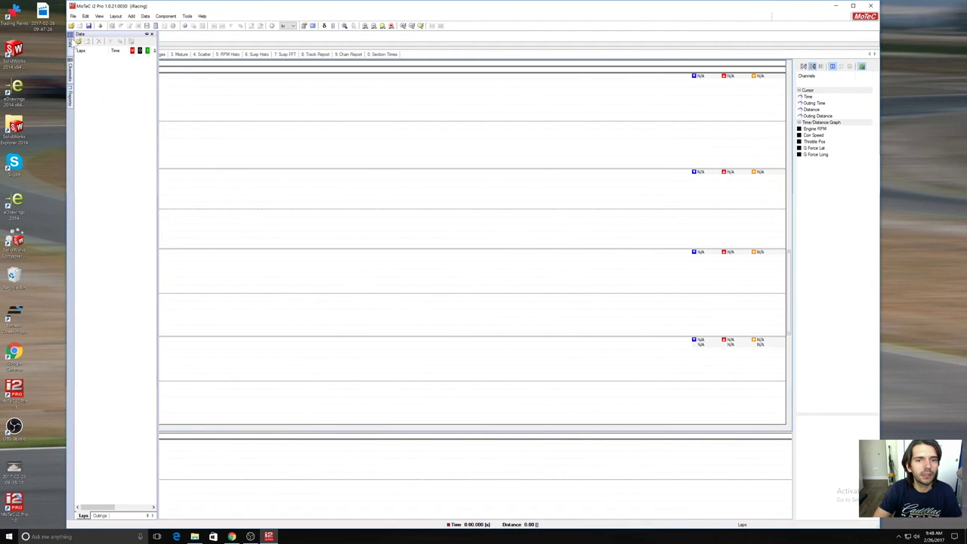
left_click(151, 34)
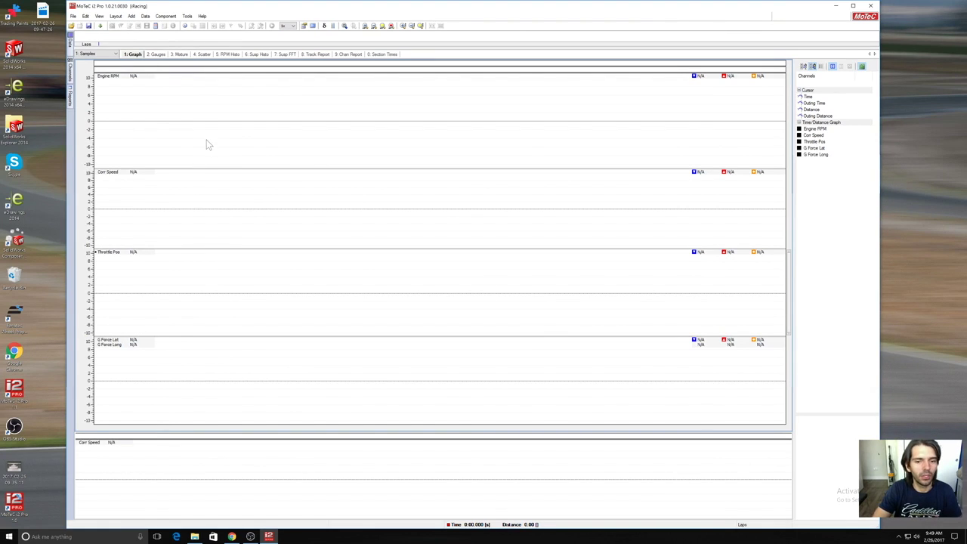
left_click_drag(148, 7, 113, 5)
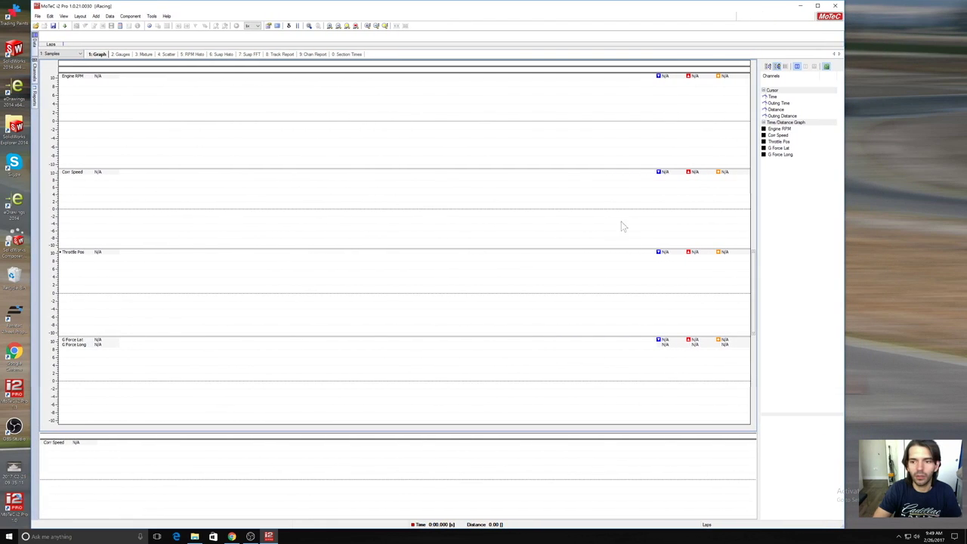
left_click_drag(846, 259, 868, 261)
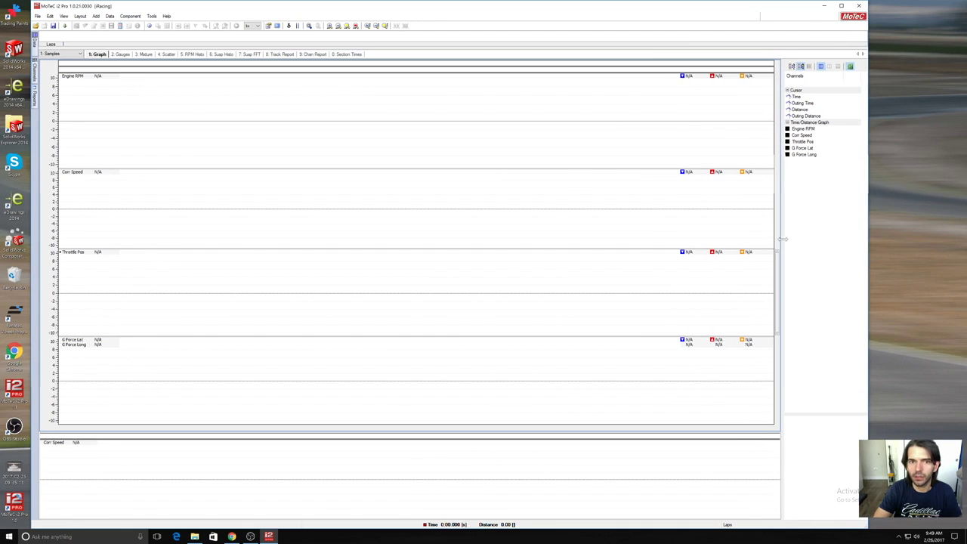
Open the Calder sample log through File > Open Log File.
left_click(35, 26)
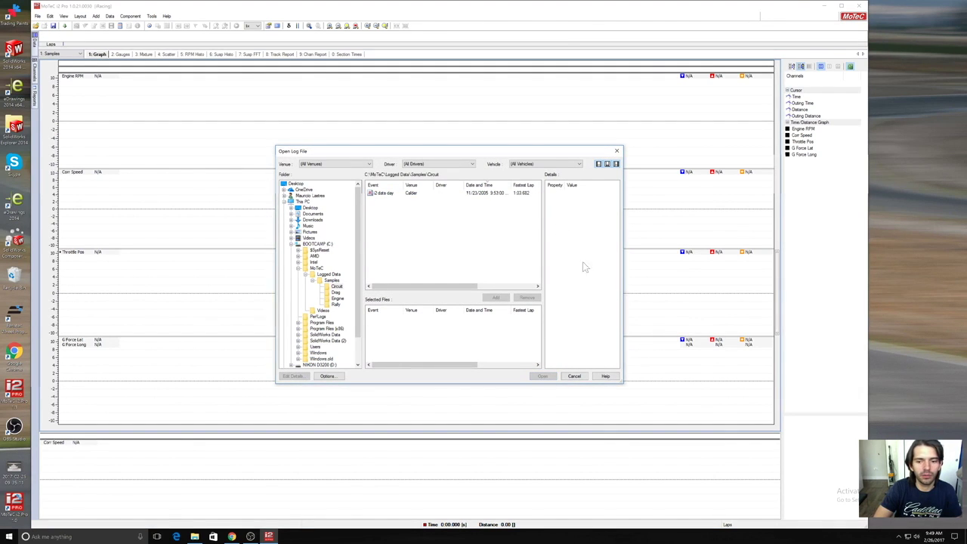
left_click(575, 376)
left_click(38, 16)
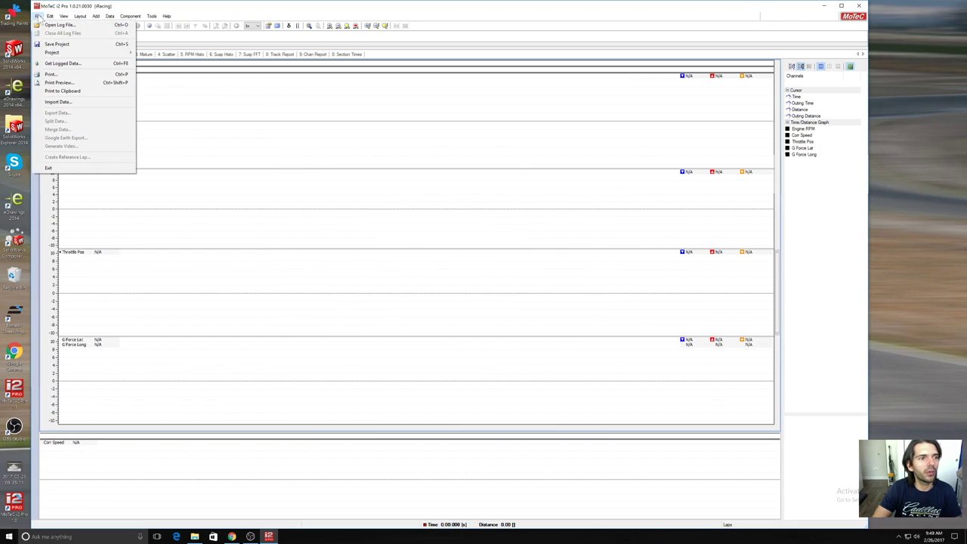
left_click(60, 25)
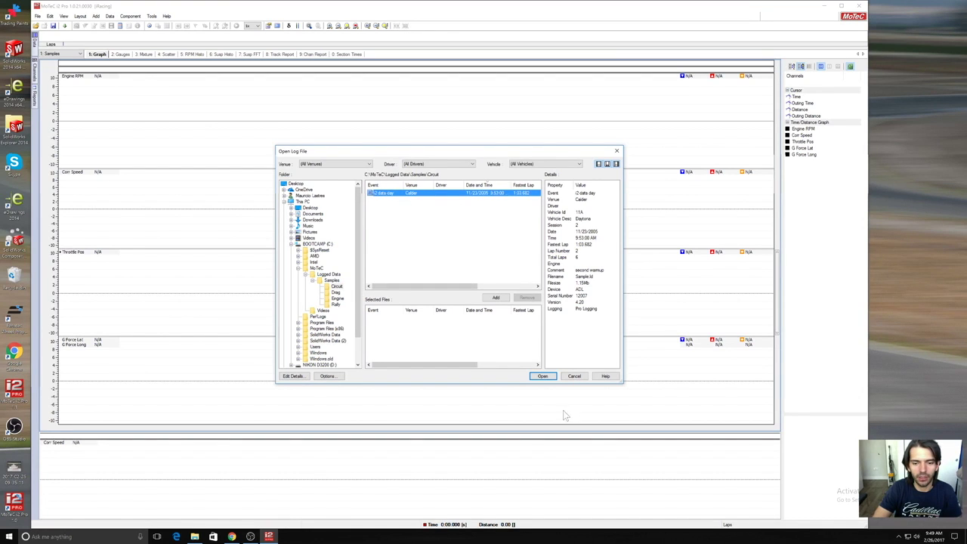
left_click(542, 375)
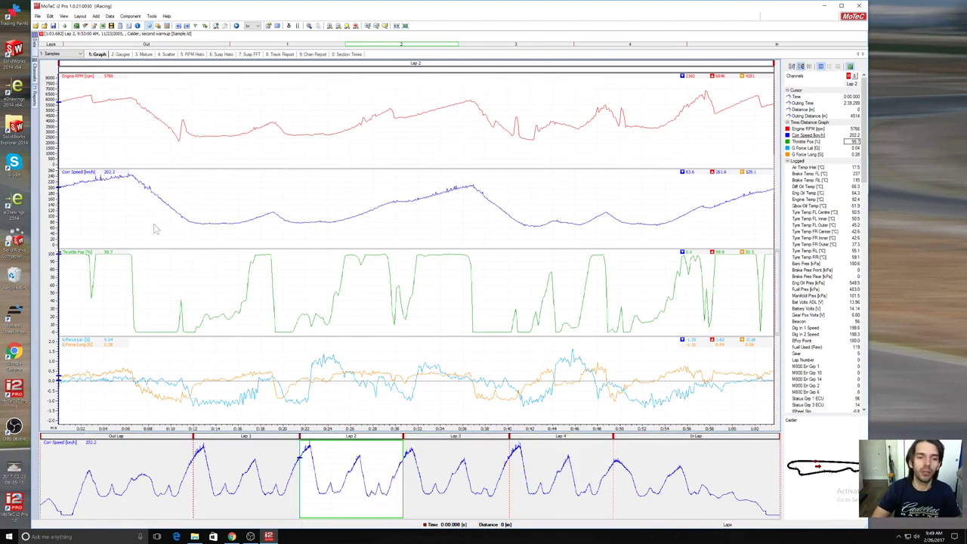
Move the cursor to lap start, then switch to the Driver workbook, Engine worksheet, and back to Driver.
left_click_drag(155, 229, 80, 209)
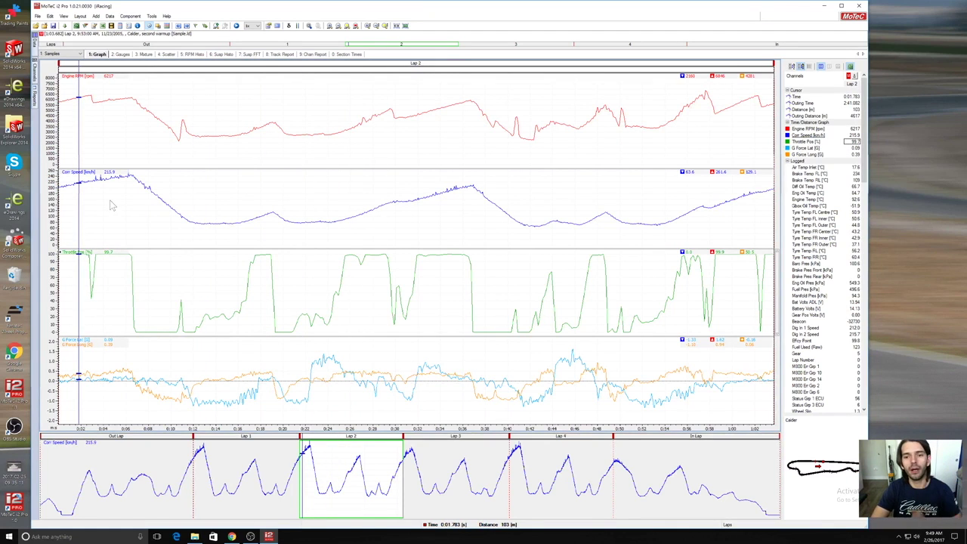
left_click(72, 55)
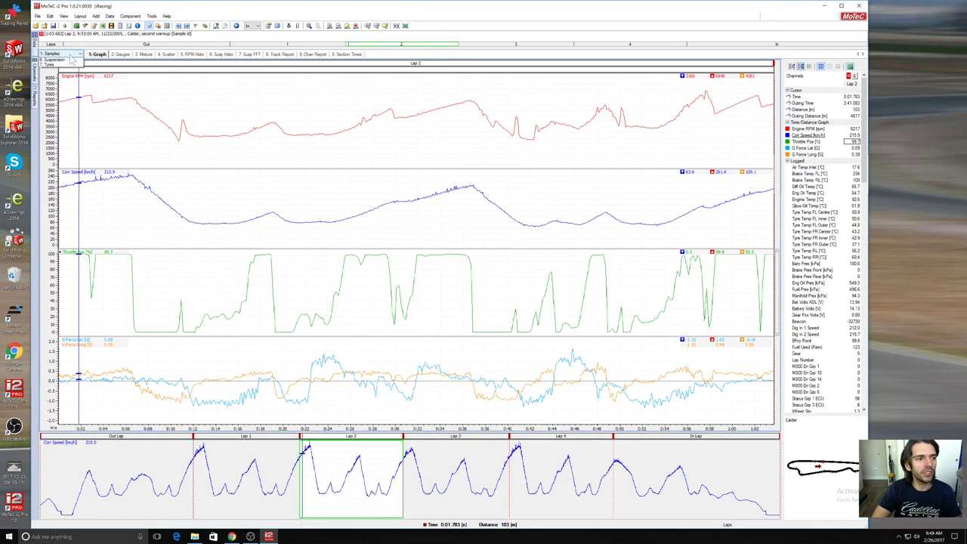
left_click(61, 59)
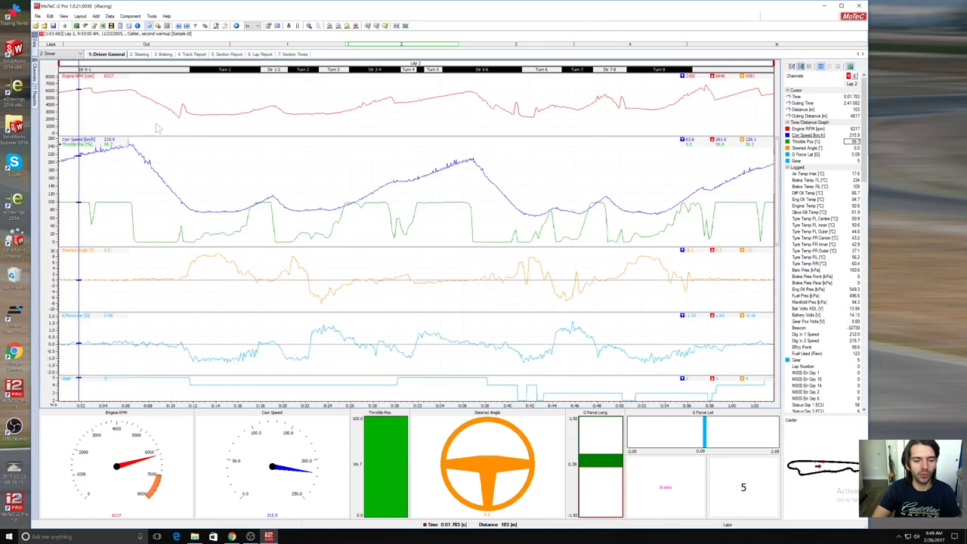
left_click(73, 54)
left_click(70, 74)
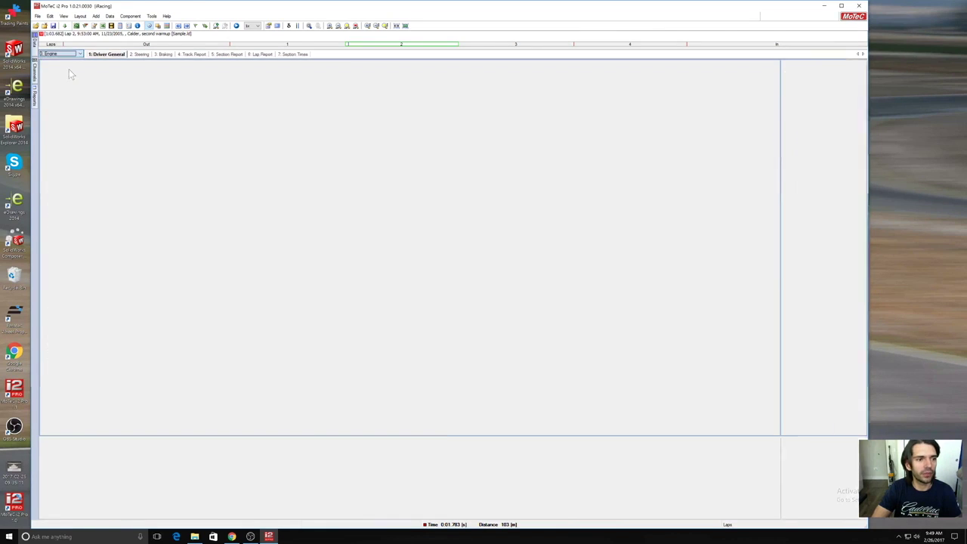
left_click(72, 54)
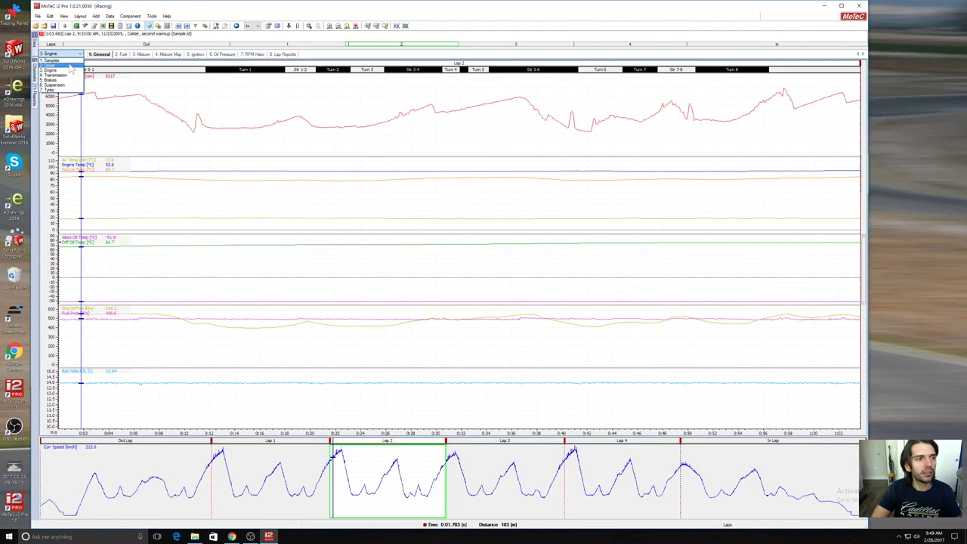
left_click(70, 65)
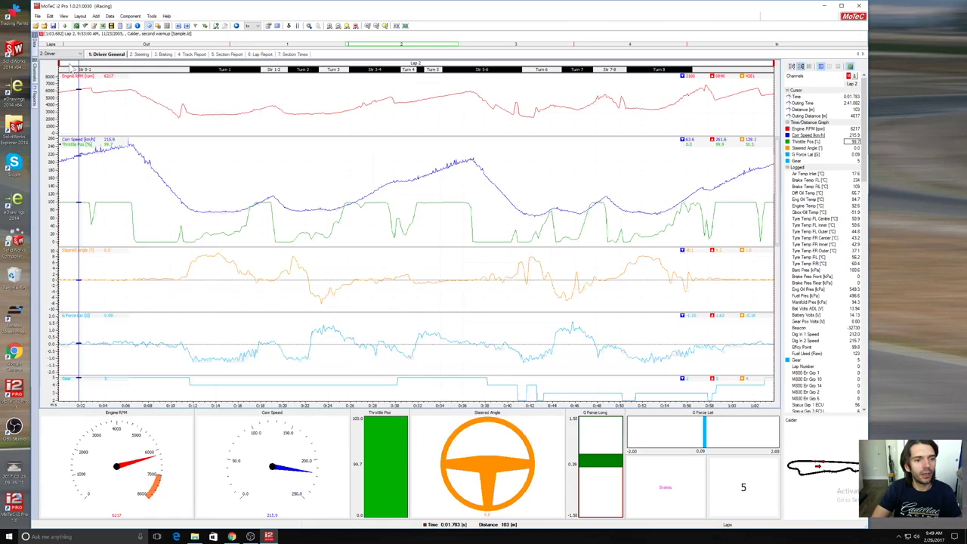
Open and cancel the Open Log File window, then close the loaded Calder sample log.
left_click(37, 16)
mouse_move(50, 16)
left_click(43, 27)
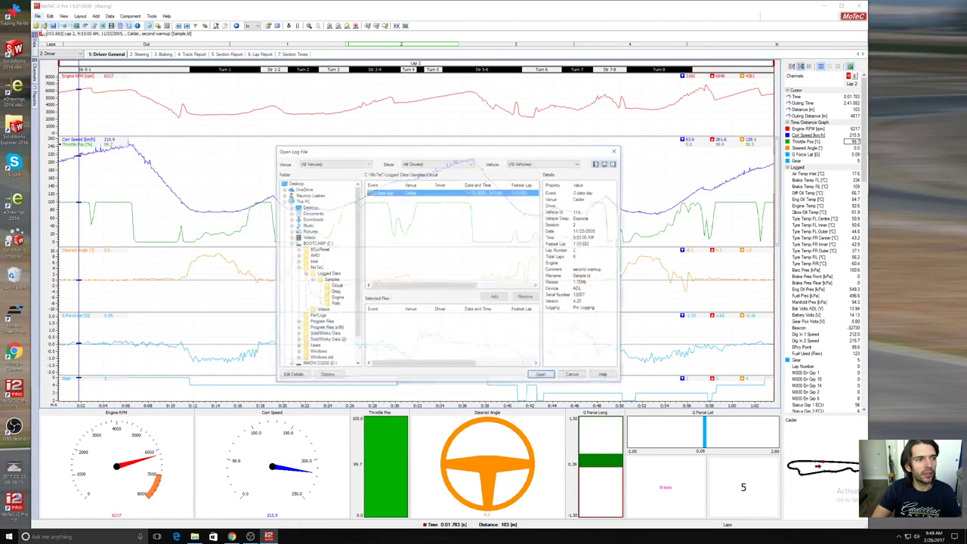
left_click(574, 376)
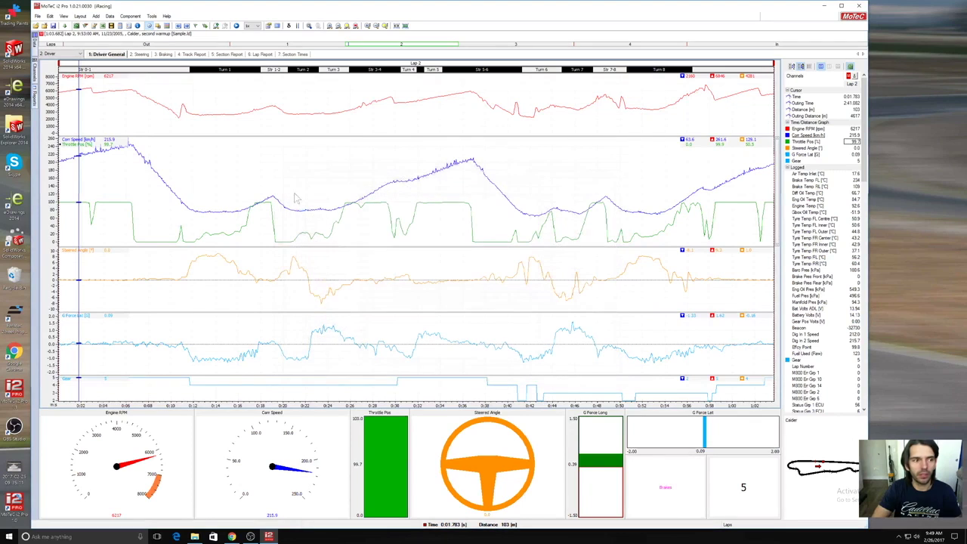
left_click(44, 26)
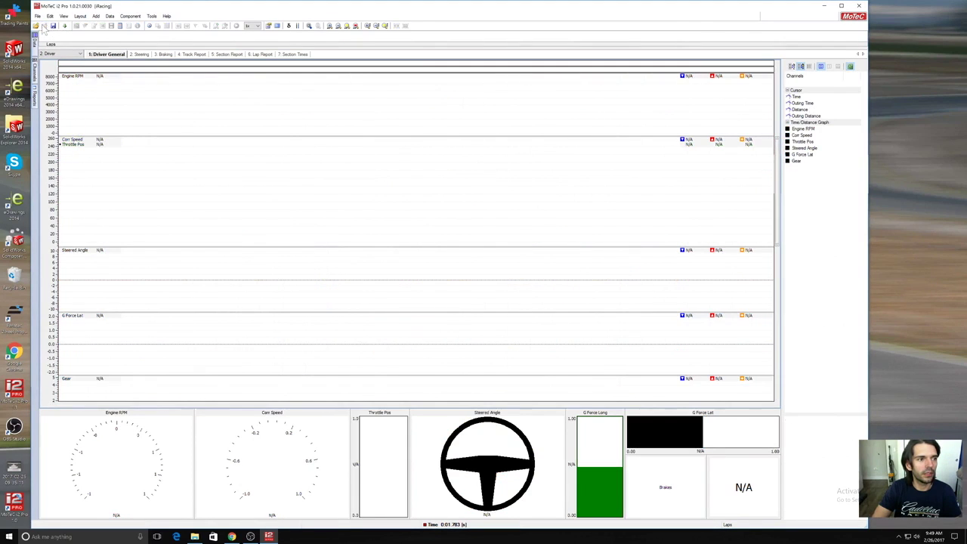
In the Open Log File window, browse the folder tree to Documents > iRacing > telemetry.
left_click(37, 16)
left_click(47, 27)
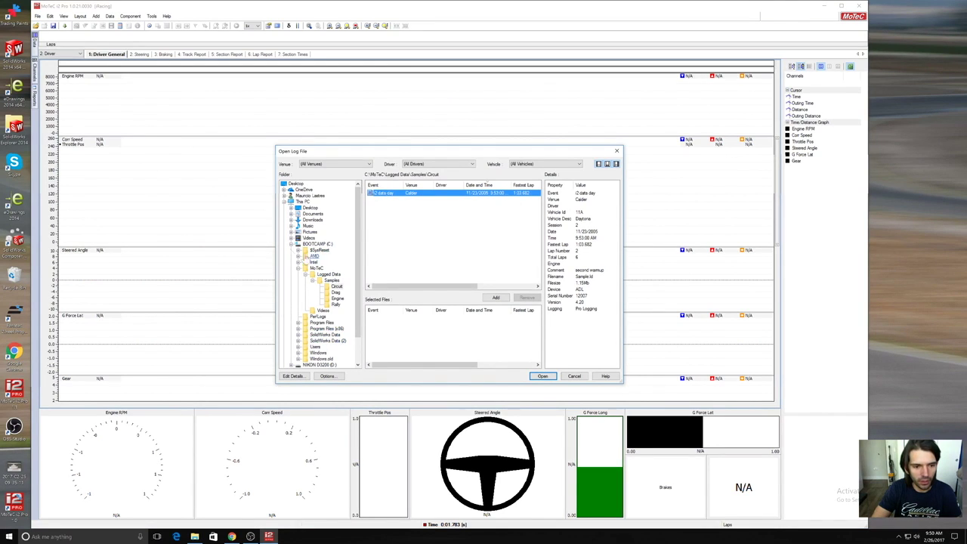
left_click(291, 244)
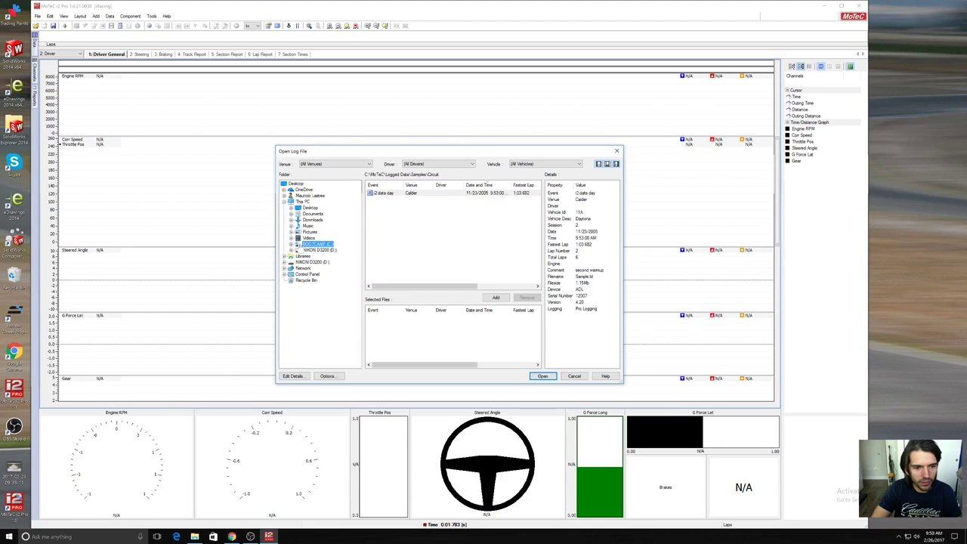
double_click(311, 214)
left_click(315, 233)
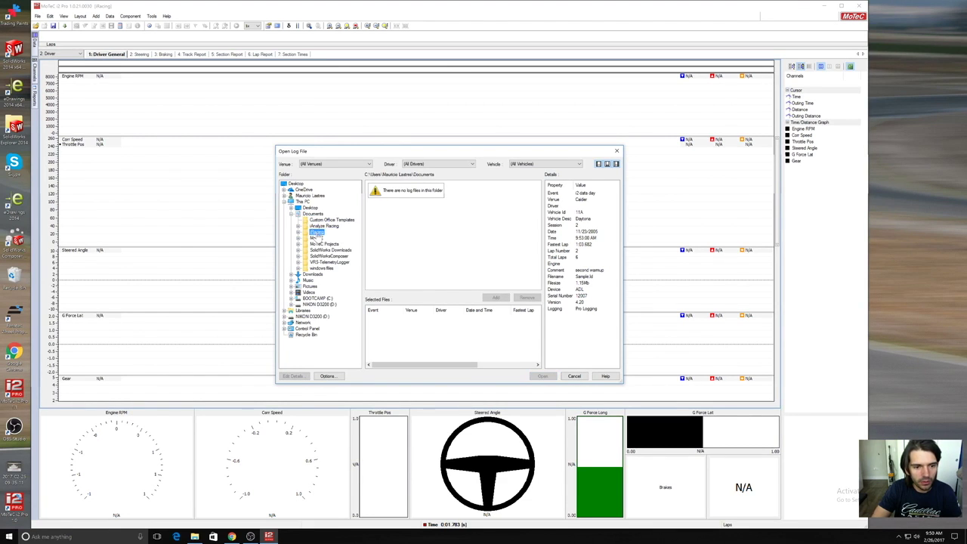
left_click(300, 233)
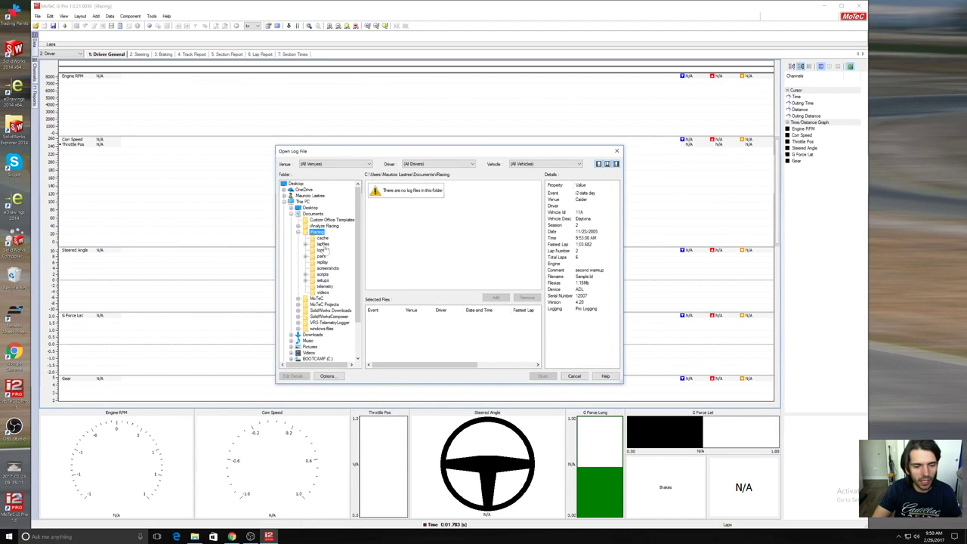
left_click(323, 287)
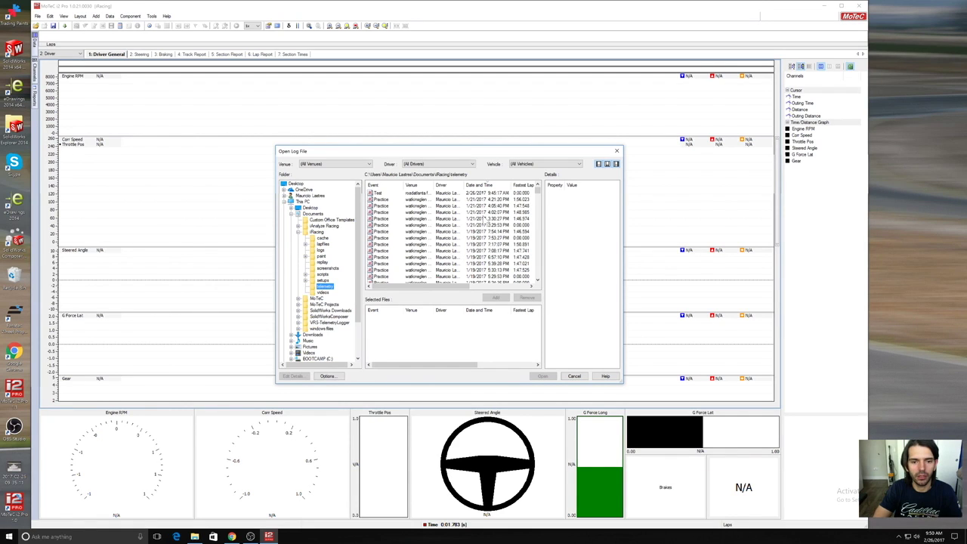
Compare details of the Test log and the 1/21/2017 4:21:20 PM Practice log.
left_click(388, 194)
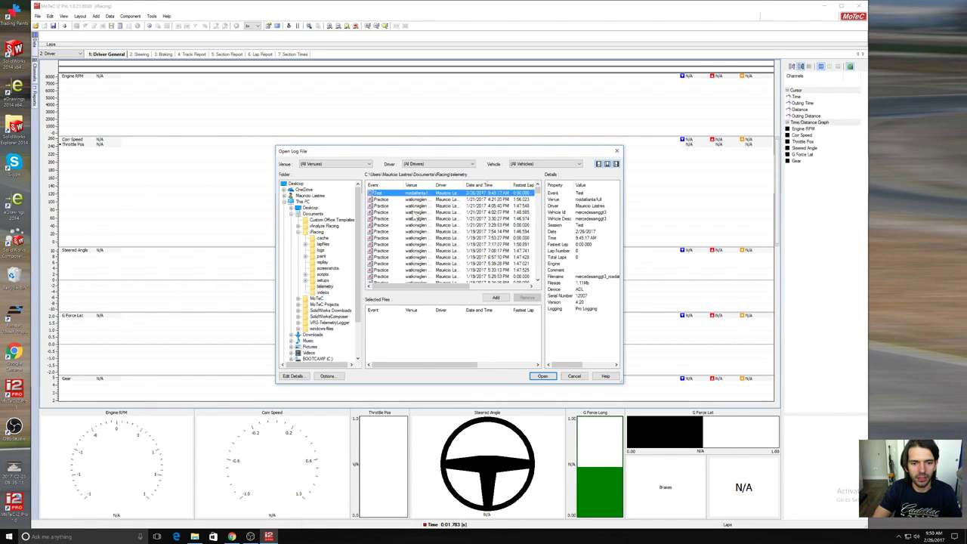
scroll(414, 217, "down", 5)
left_click_drag(541, 225, 541, 186)
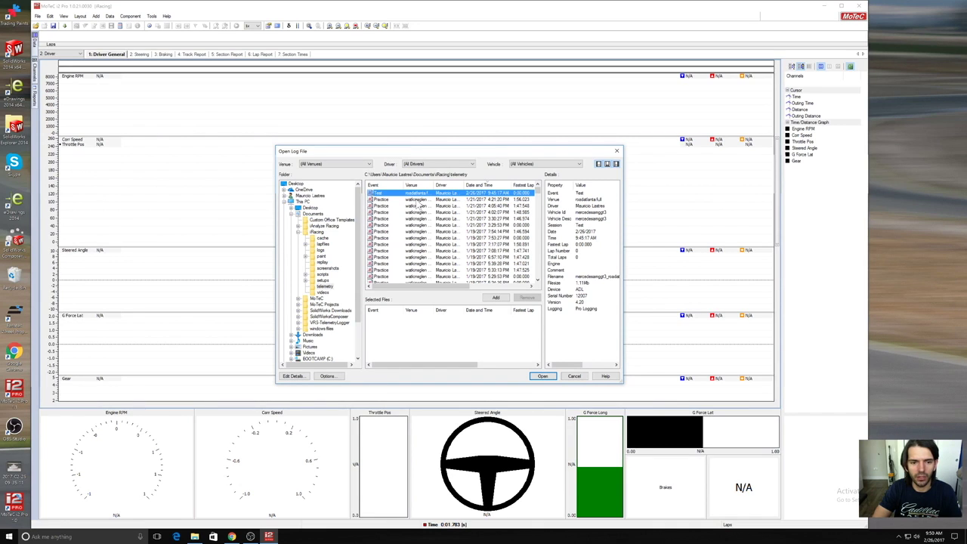
left_click(416, 201)
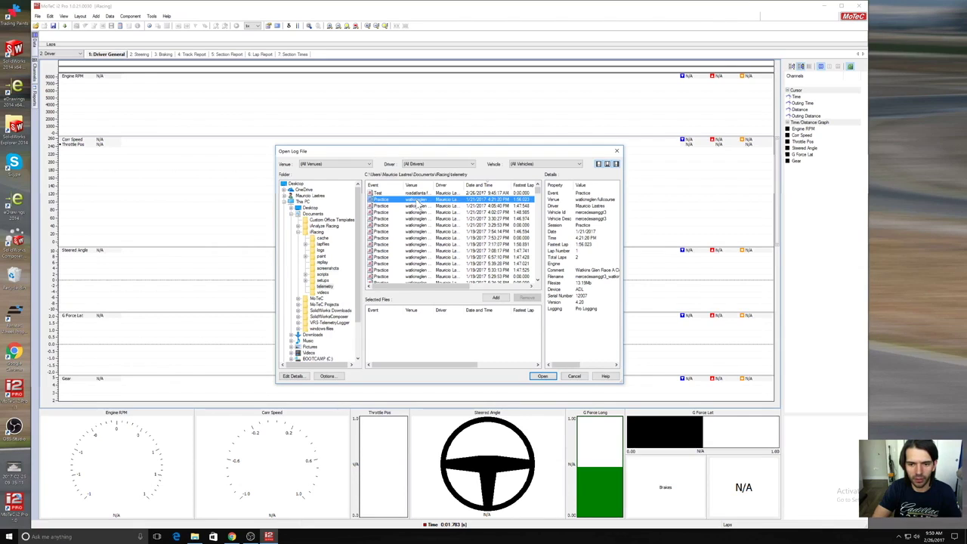
left_click(417, 194)
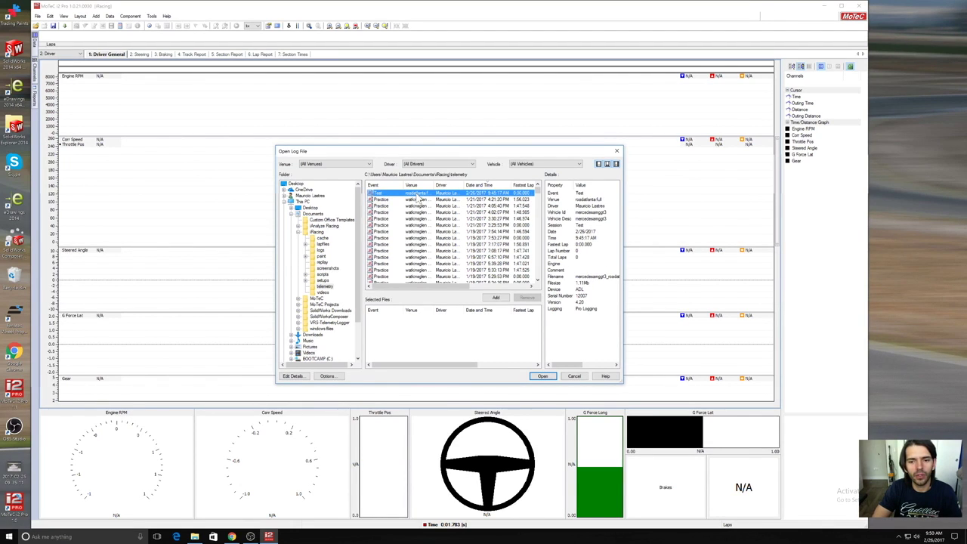
left_click(420, 200)
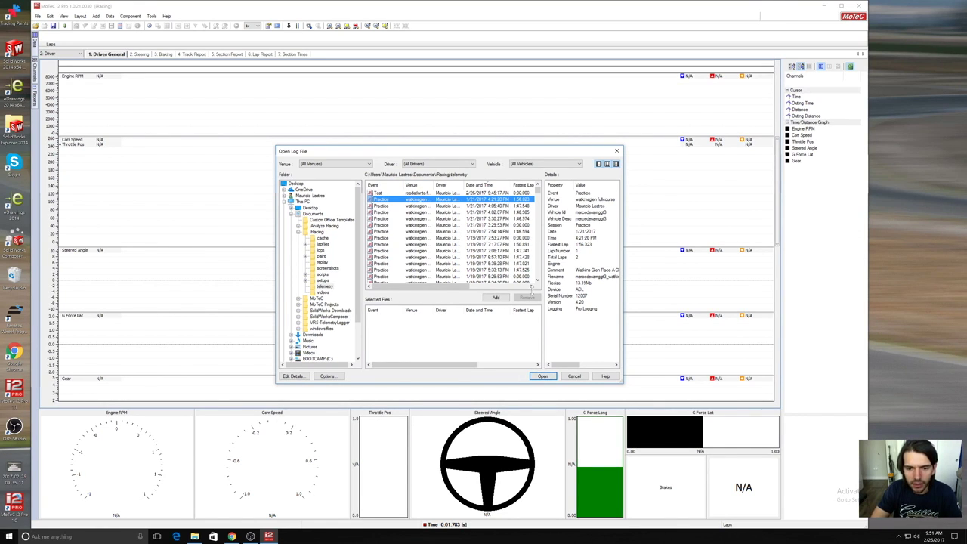
mouse_move(456, 287)
left_mouse_down()
mouse_move(466, 288)
mouse_move(456, 288)
left_mouse_up()
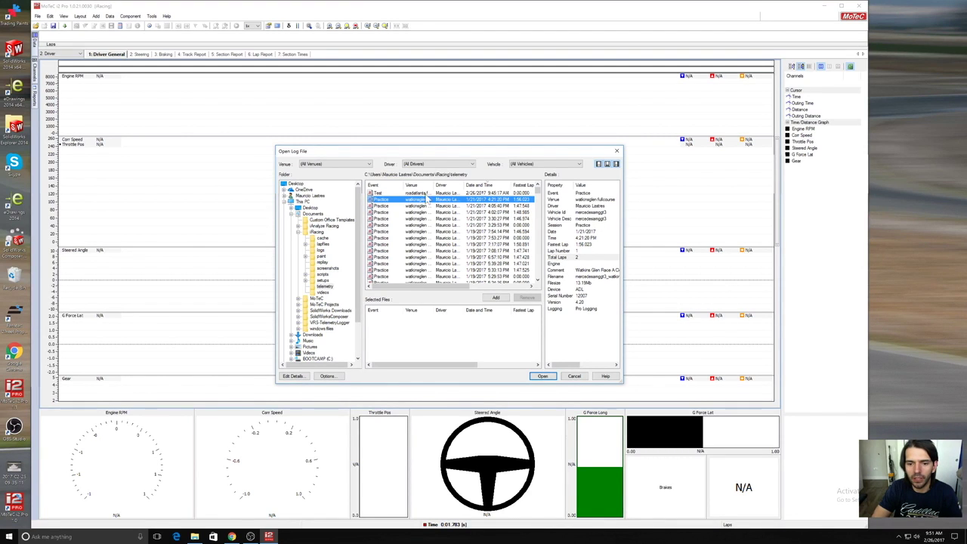
Check the other practice sessions, then open the 1/19/2017 7:54:14 PM Watkins Glen practice.
left_click(458, 205)
left_click(460, 212)
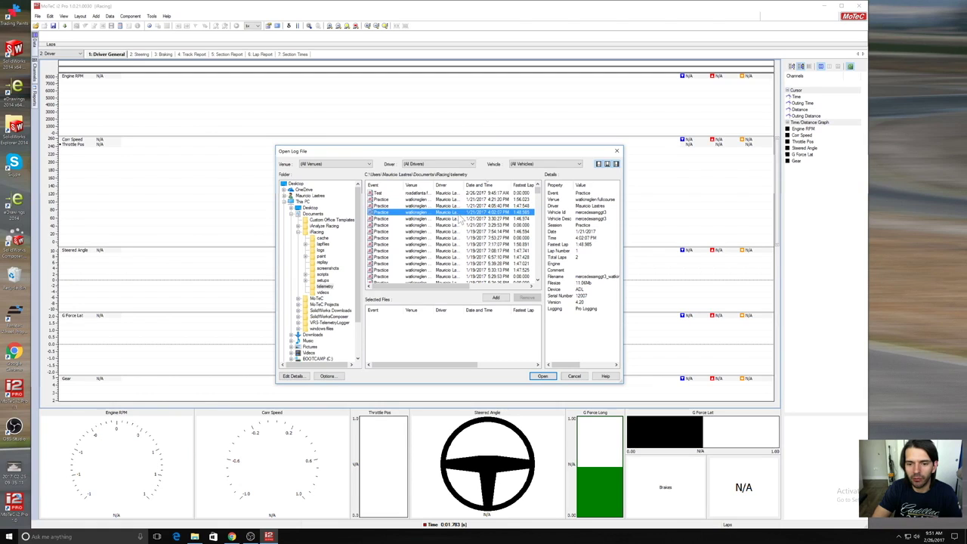
left_click(472, 218)
left_click(473, 225)
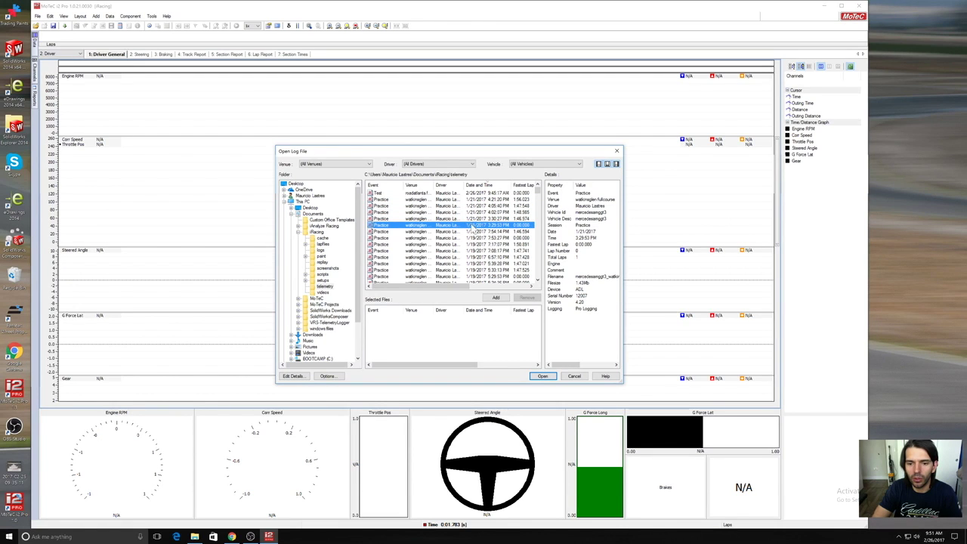
left_click(503, 231)
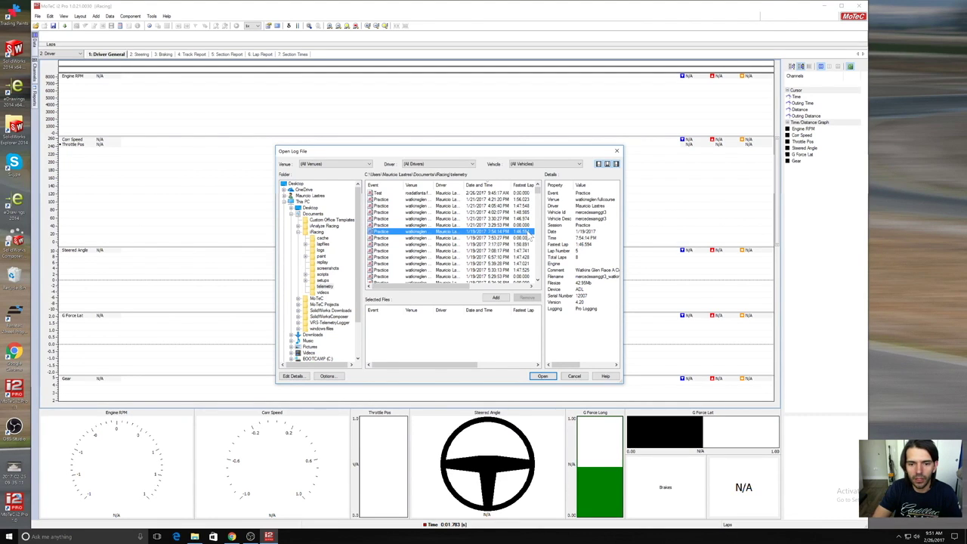
left_click(551, 376)
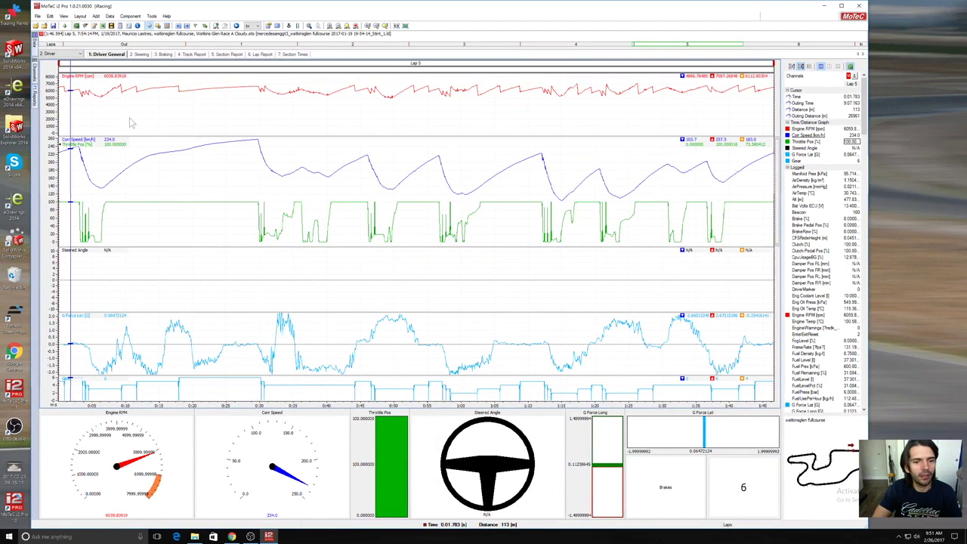
Scrub the time marker through Lap 5 (0:37.671, 0:42, lap start, ~0:26) to check the gauges.
left_click(325, 125)
left_click_drag(344, 126, 338, 145)
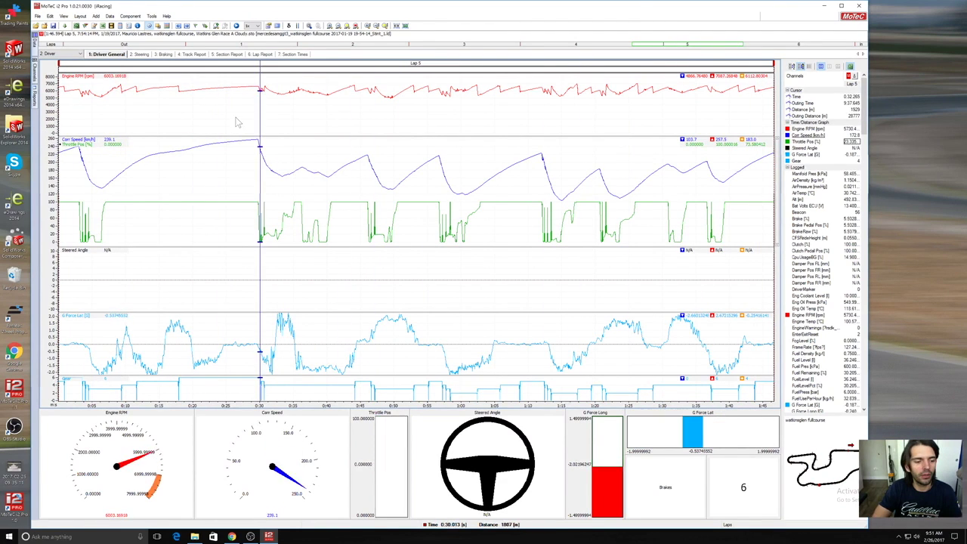
left_click_drag(236, 122, 52, 125)
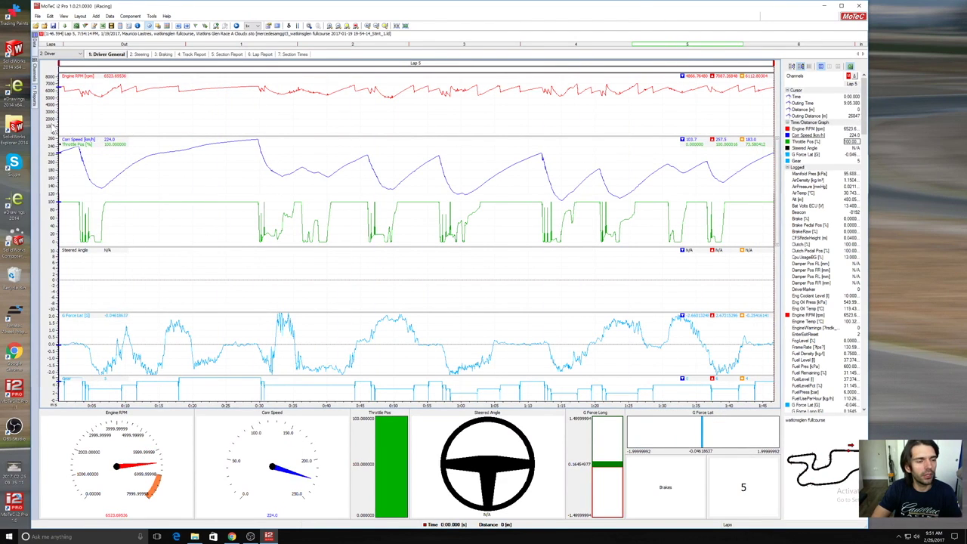
left_click(36, 26)
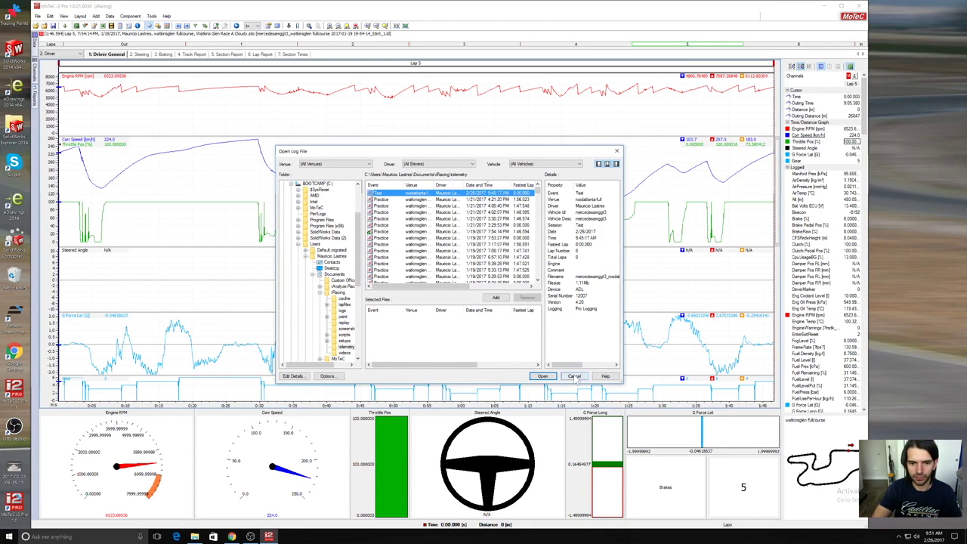
left_click(574, 375)
left_click_drag(394, 189, 39, 184)
left_click_drag(723, 197, 50, 164)
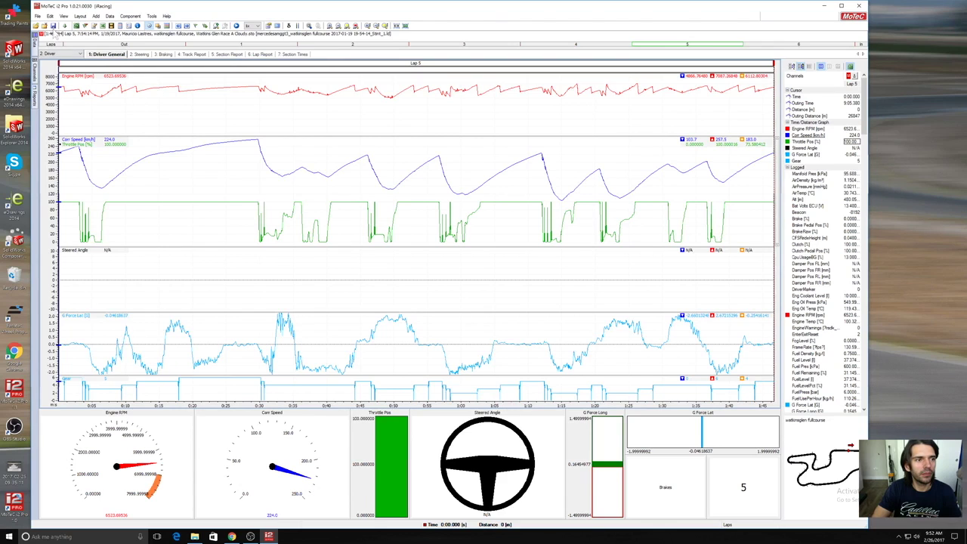
left_click(37, 17)
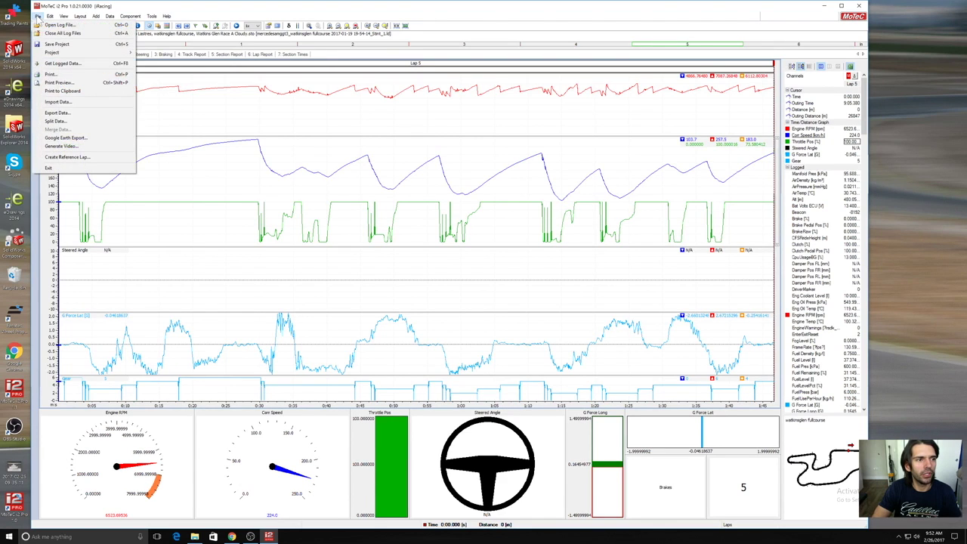
mouse_move(68, 55)
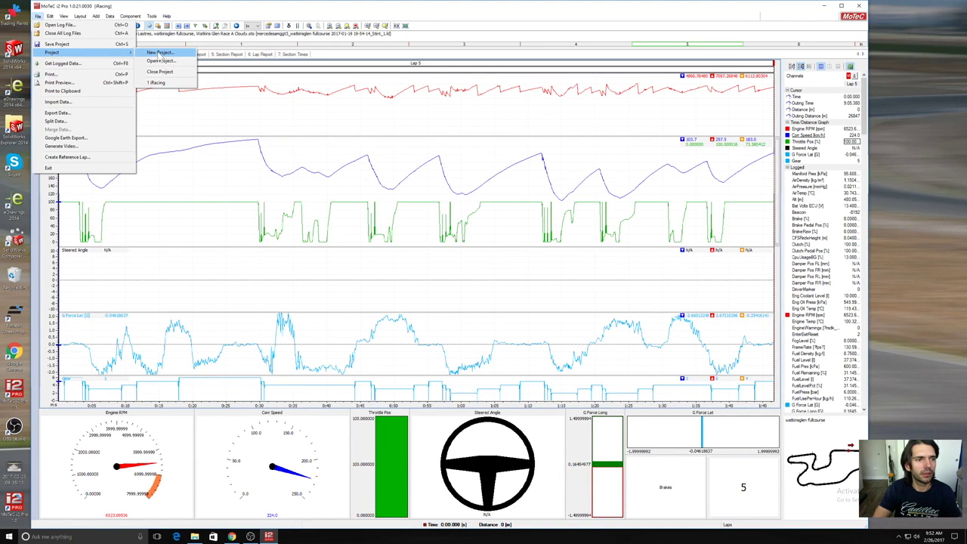
left_click(278, 88)
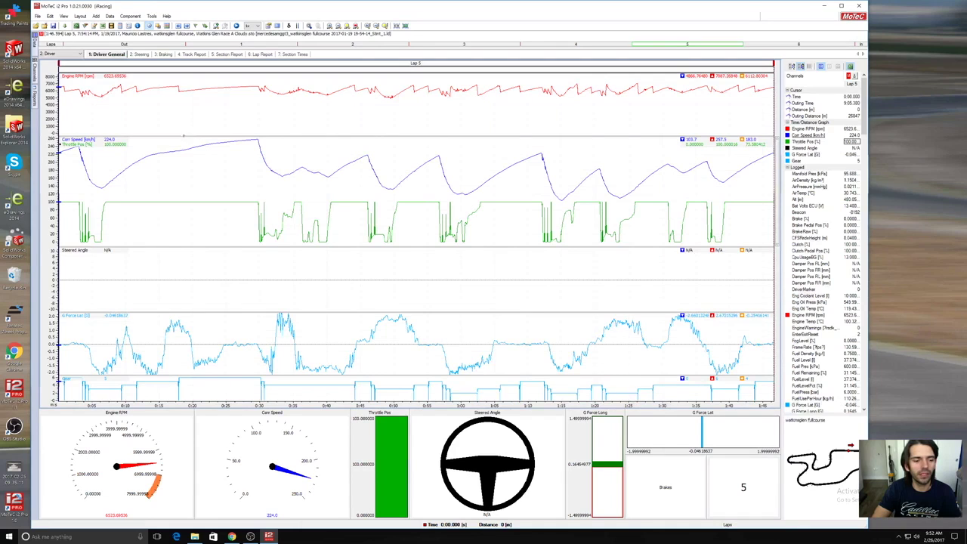
left_click_drag(172, 220, 40, 198)
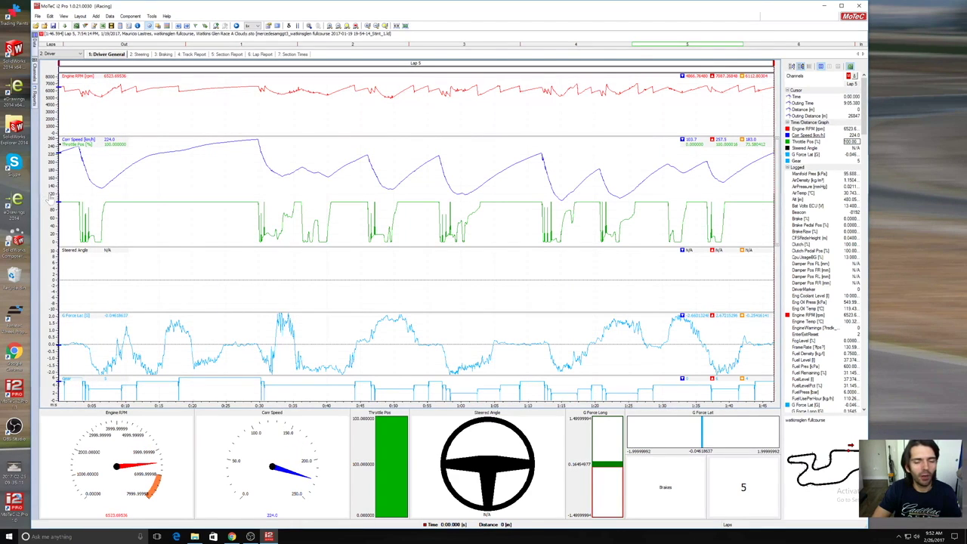